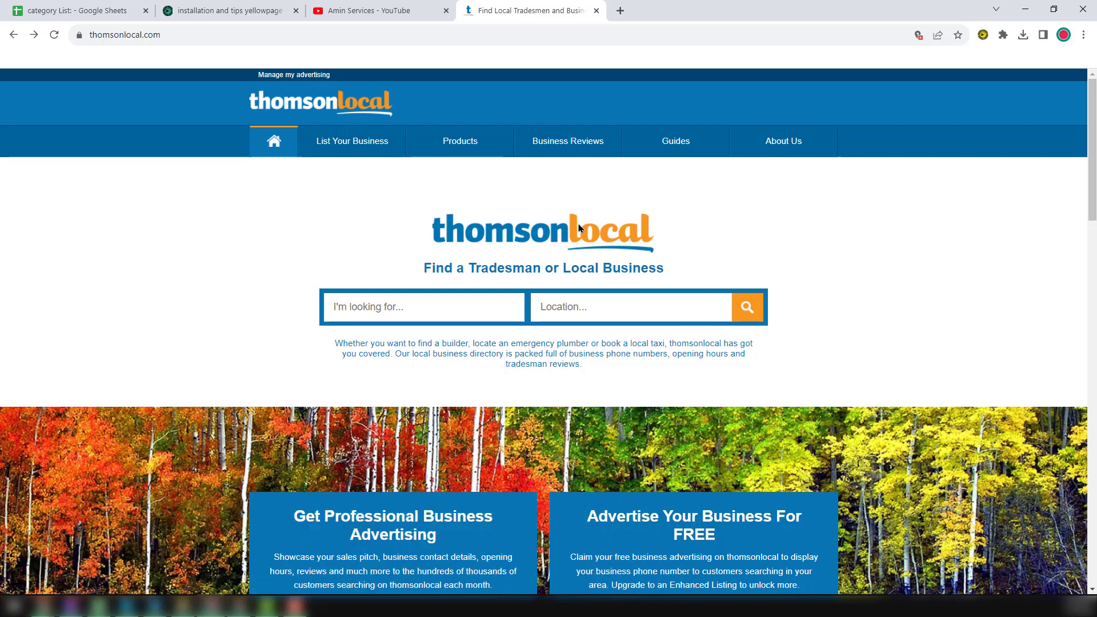
Switch from Thomson Local to the Amin Services YouTube channel's videos tab.
{"action": "left_click", "coordinate": [397, 8]}
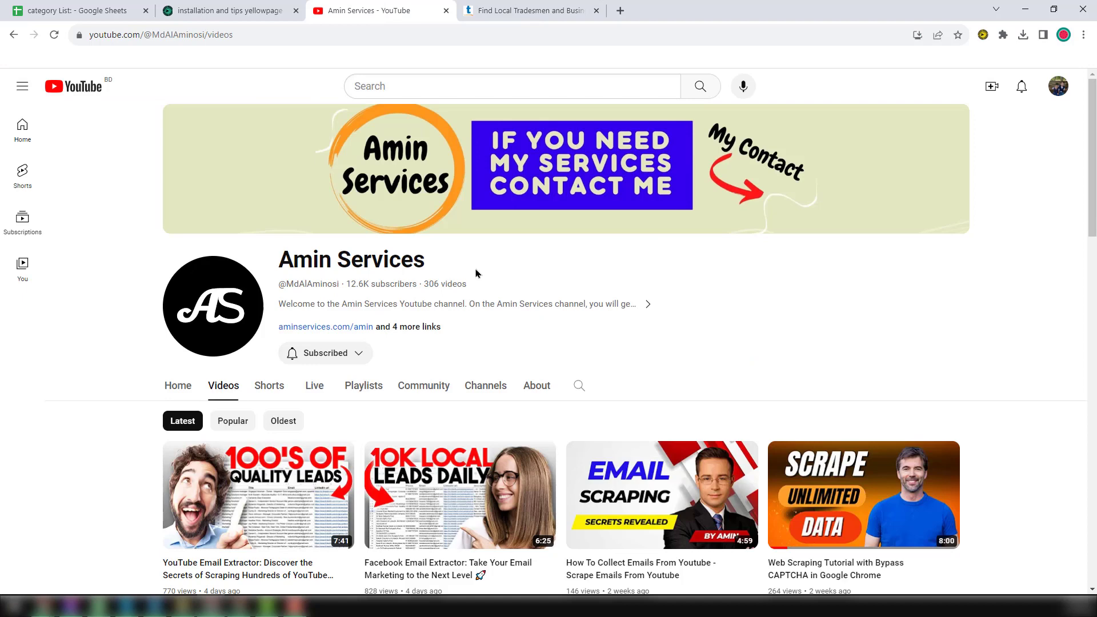
Pass through the thomsonlocal tab to the Leads Sniper YellowPages Scraper installation guide.
{"action": "left_click", "coordinate": [555, 11]}
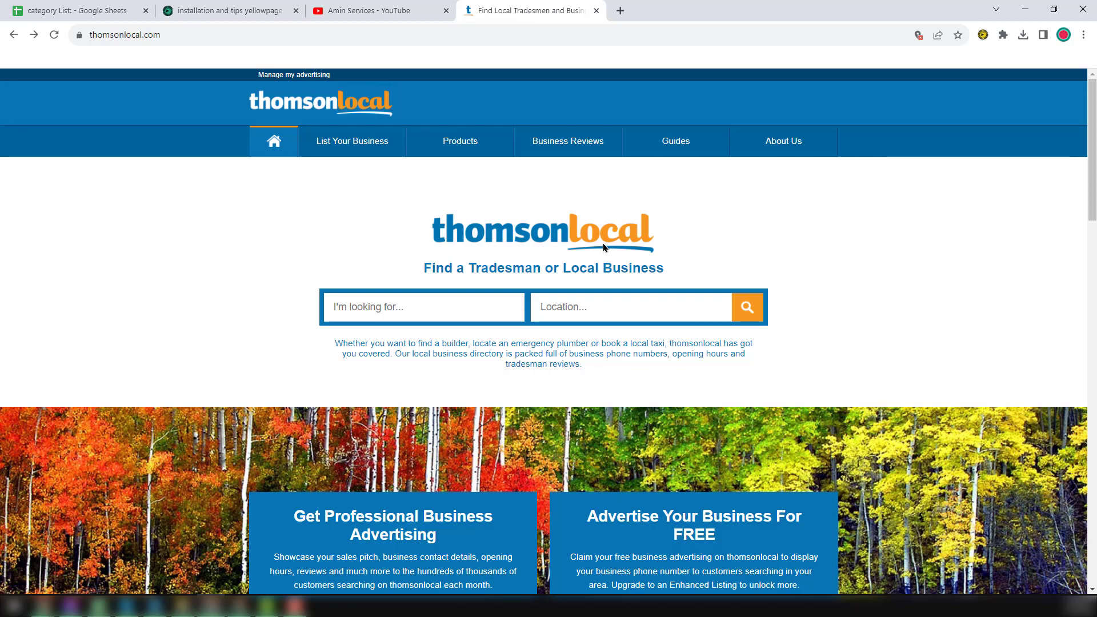
{"action": "key", "text": "ctrl+2"}
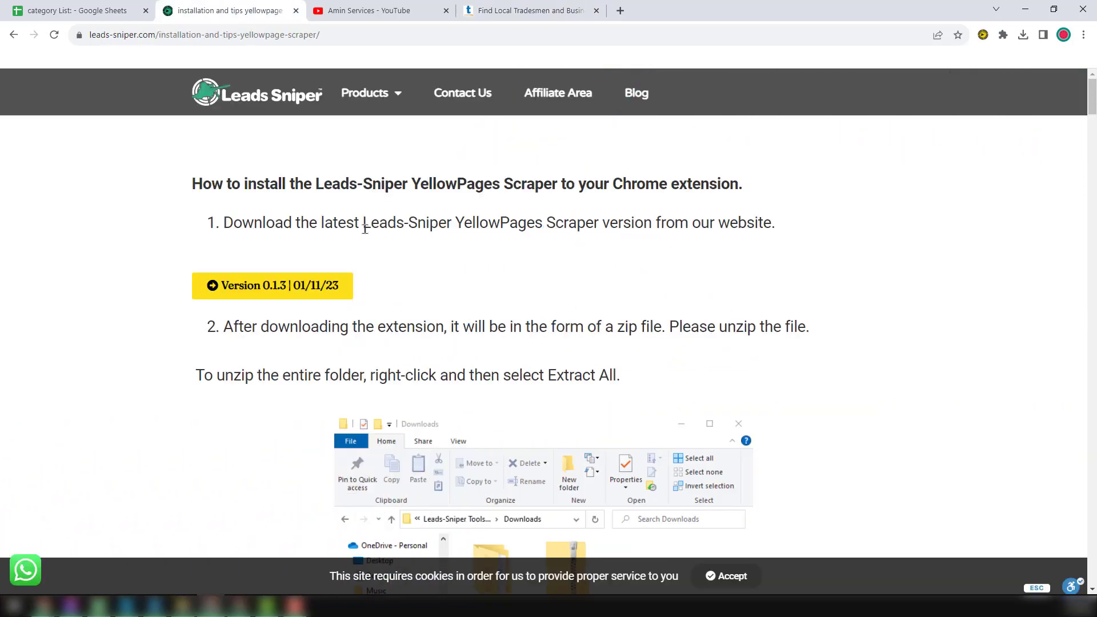
Return to the Leads Sniper install guide and read down through steps 3 and 4.
{"action": "left_click", "coordinate": [529, 14]}
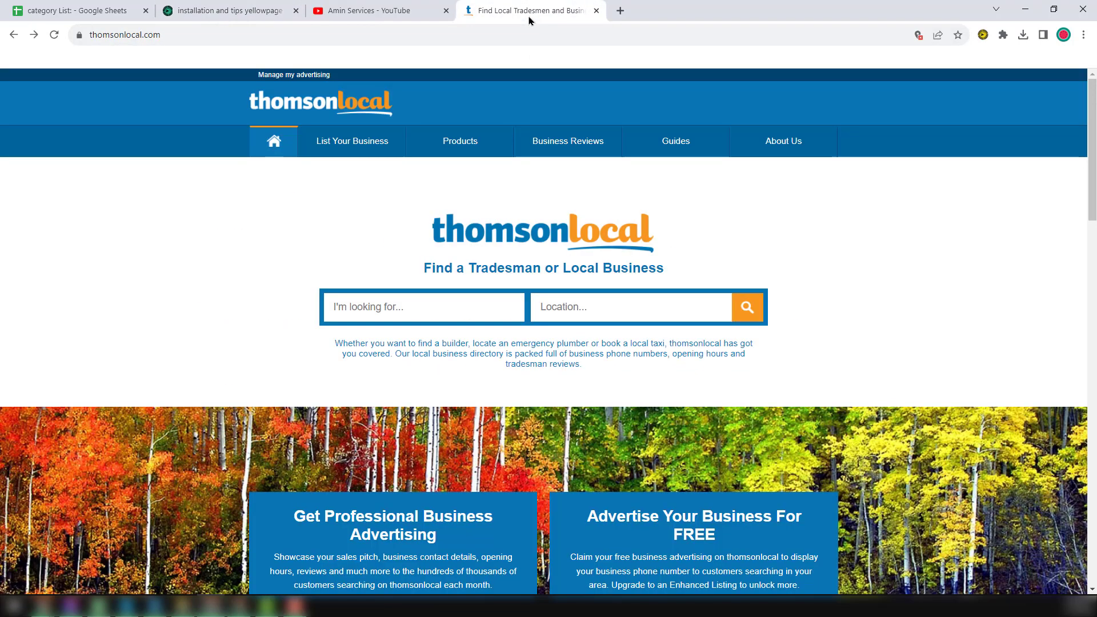
{"action": "left_click", "coordinate": [277, 7]}
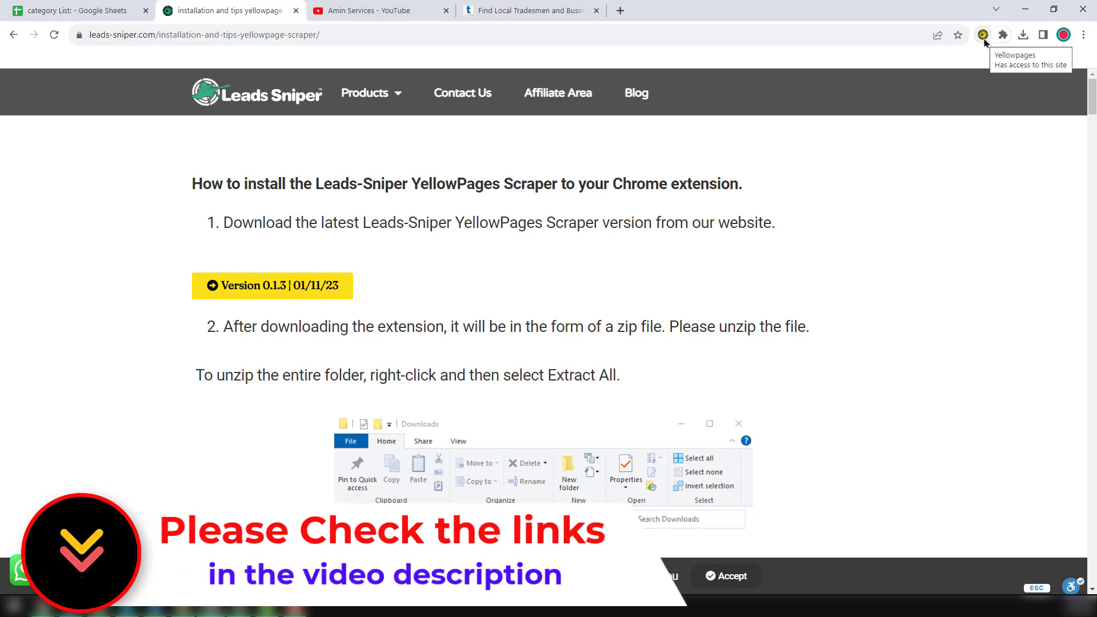
{"action": "scroll", "coordinate": [500, 210], "scroll_direction": "down", "scroll_amount": 3}
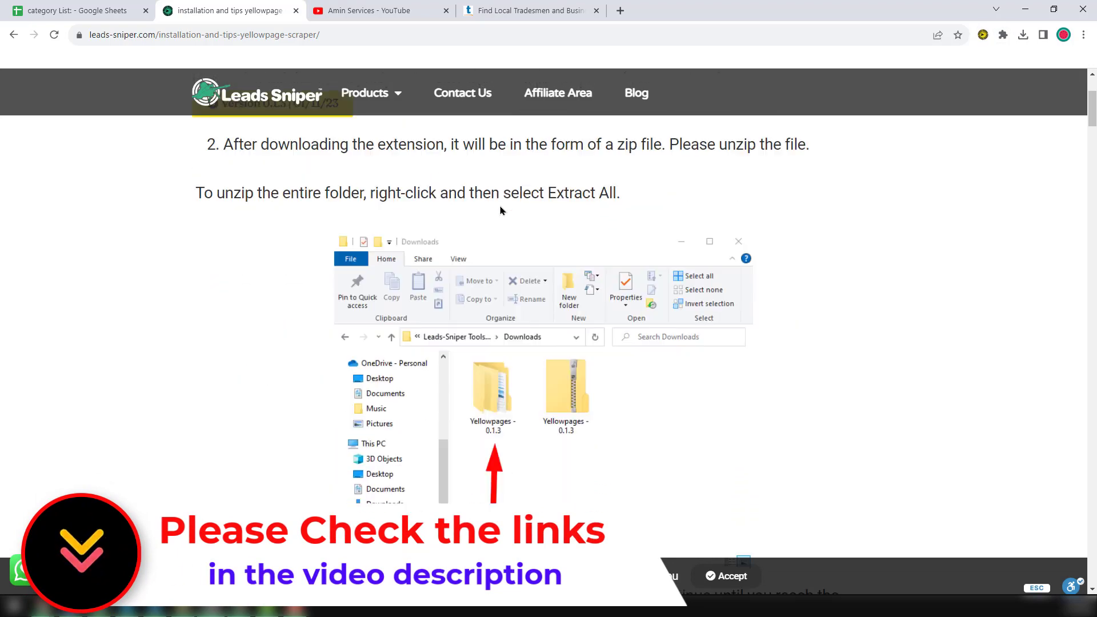
{"action": "scroll", "coordinate": [500, 210], "scroll_direction": "down", "scroll_amount": 5}
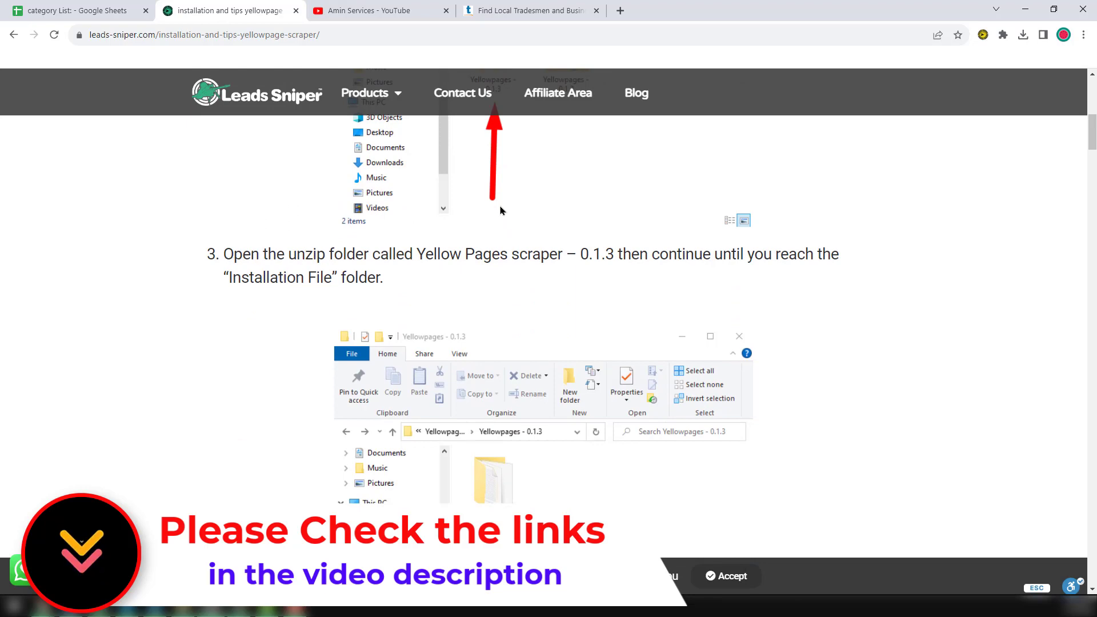
{"action": "scroll", "coordinate": [500, 210], "scroll_direction": "down", "scroll_amount": 3}
{"action": "scroll", "coordinate": [392, 222], "scroll_direction": "down", "scroll_amount": 3}
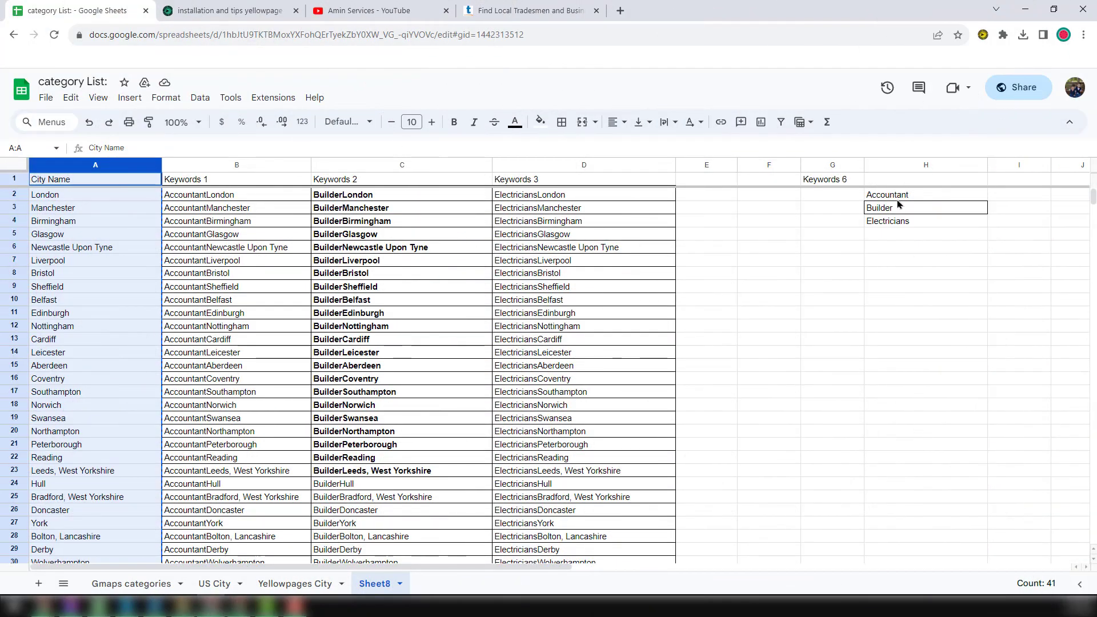
Copy Accountant from the sheet into the Leads Sniper keyword box.
{"action": "left_click", "coordinate": [898, 200]}
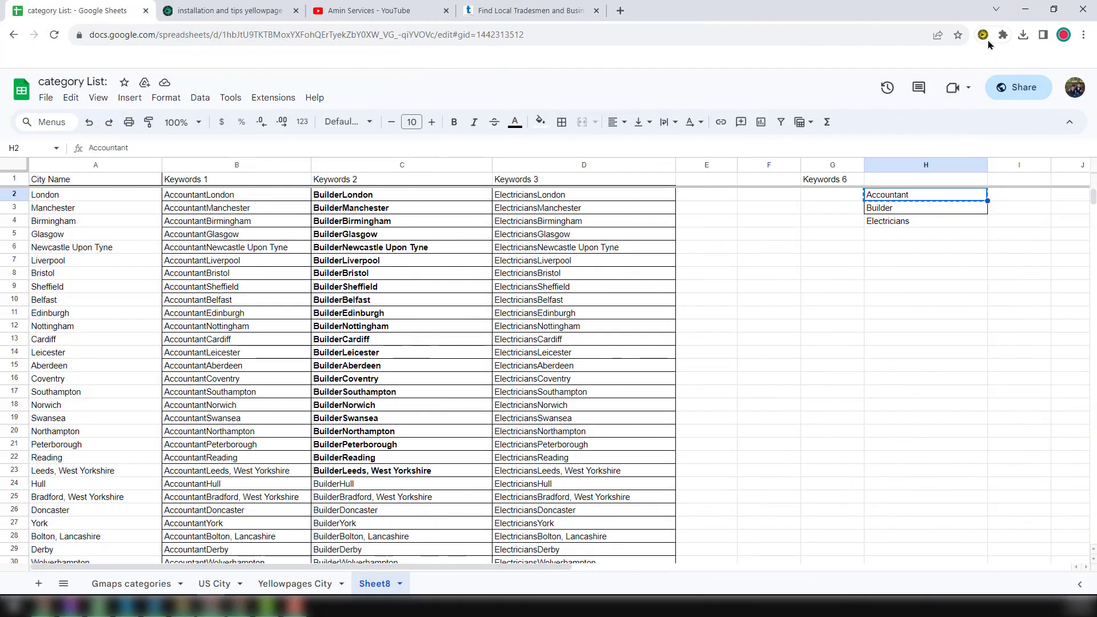
{"action": "left_click", "coordinate": [983, 35]}
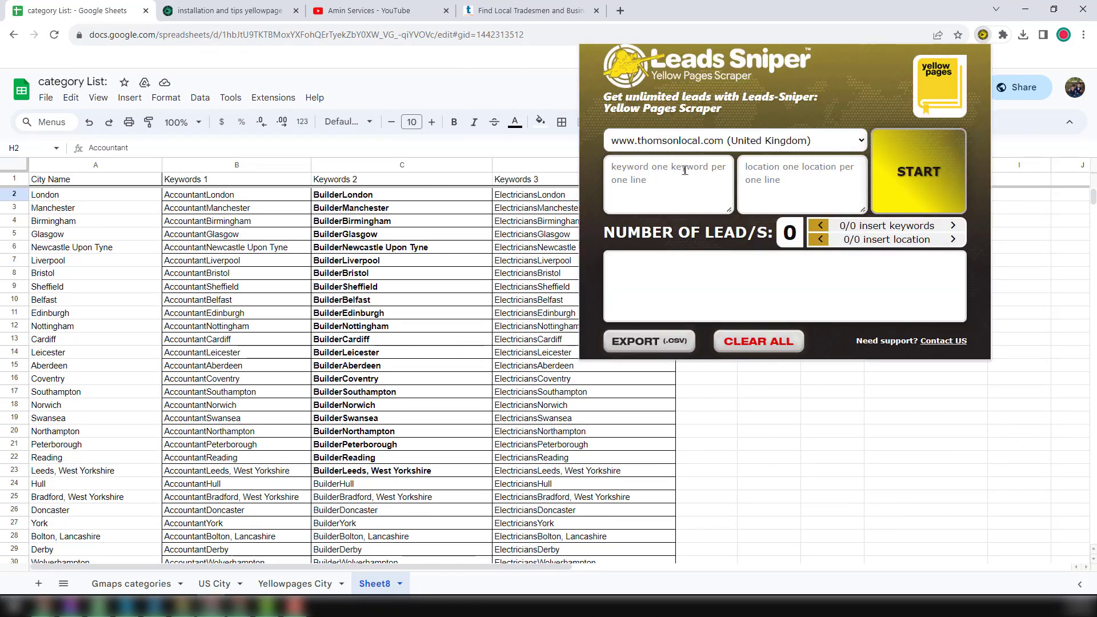
{"action": "left_click", "coordinate": [684, 171]}
{"action": "type", "text": "Accountant"}
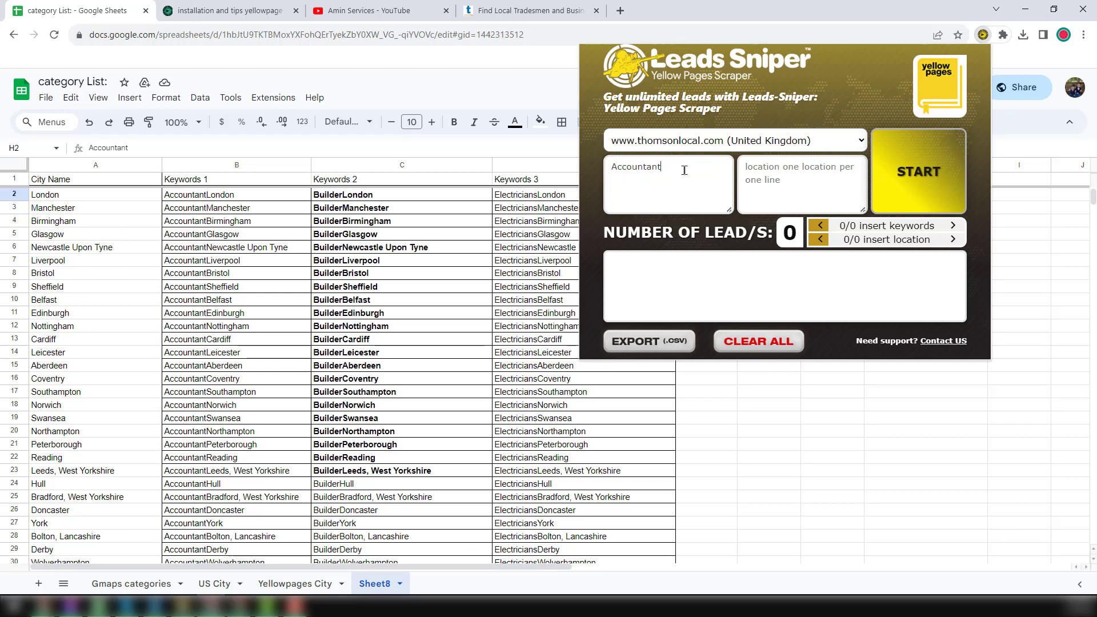
Copy the 40 cities from A2:A41, starting at London, into the location box.
{"action": "left_click", "coordinate": [832, 176]}
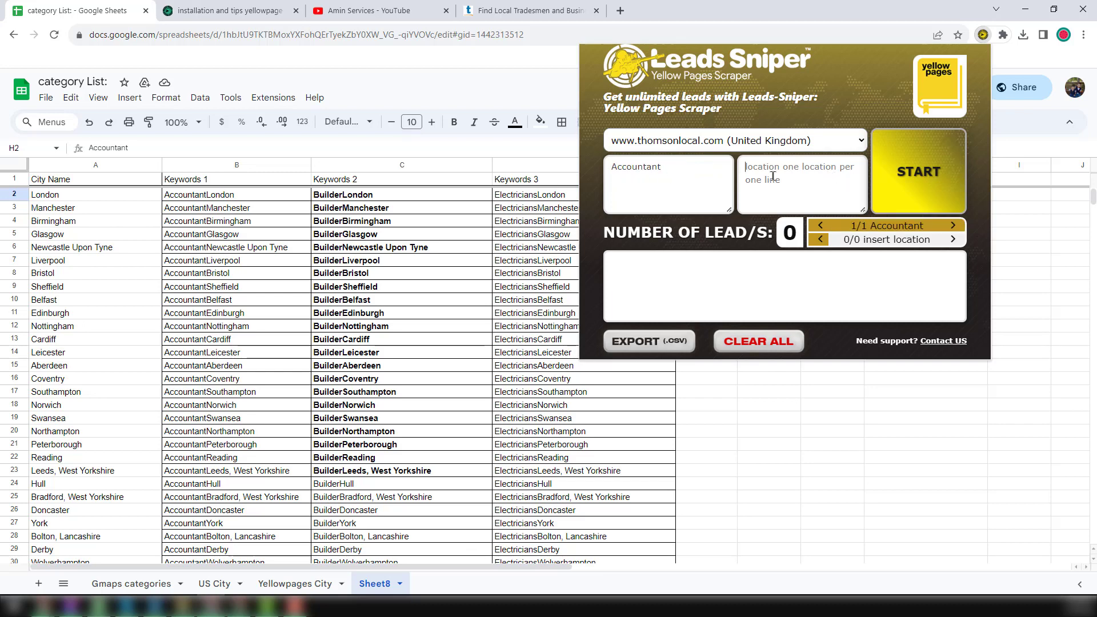
{"action": "left_click", "coordinate": [140, 200]}
{"action": "key", "text": "ctrl+shift+Down"}
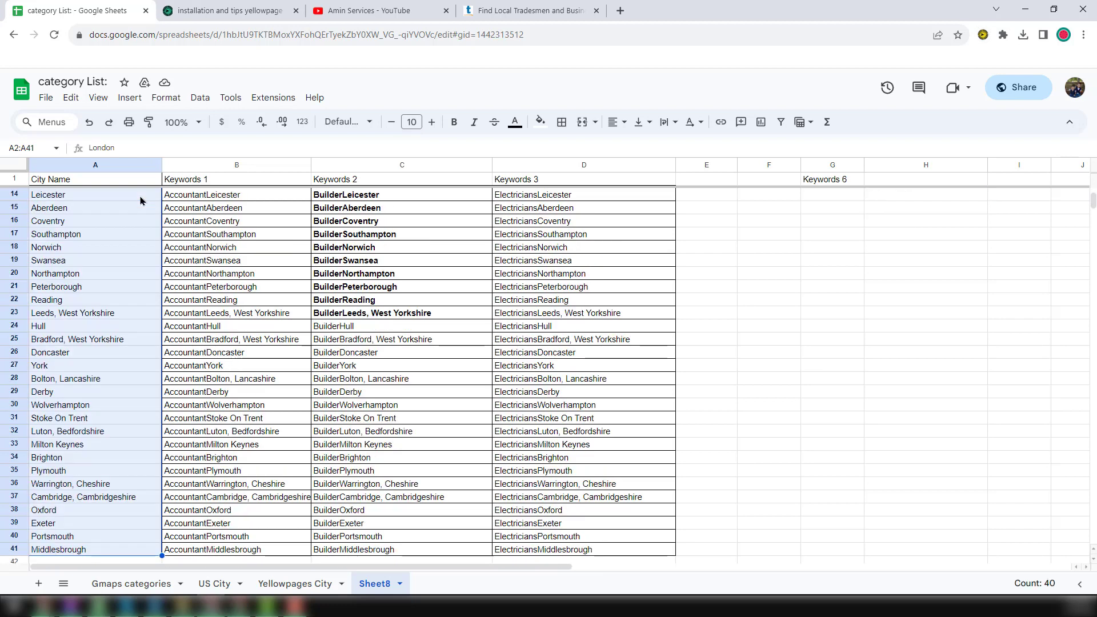
{"action": "key", "text": "ctrl+c"}
{"action": "left_click", "coordinate": [984, 35]}
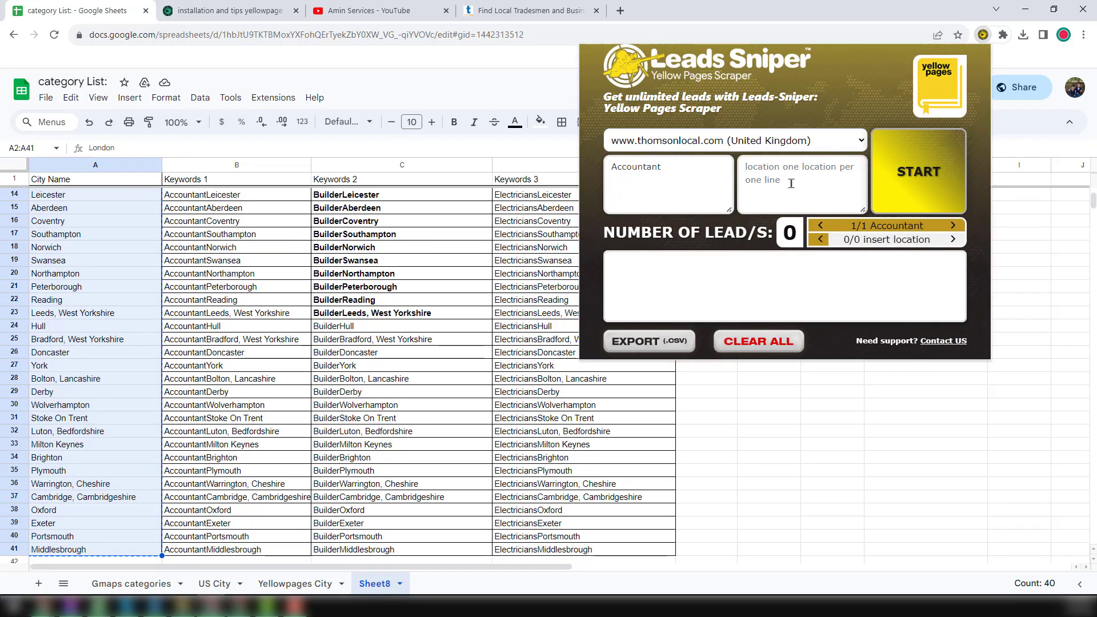
{"action": "left_click", "coordinate": [792, 183]}
{"action": "key", "text": "ctrl+v"}
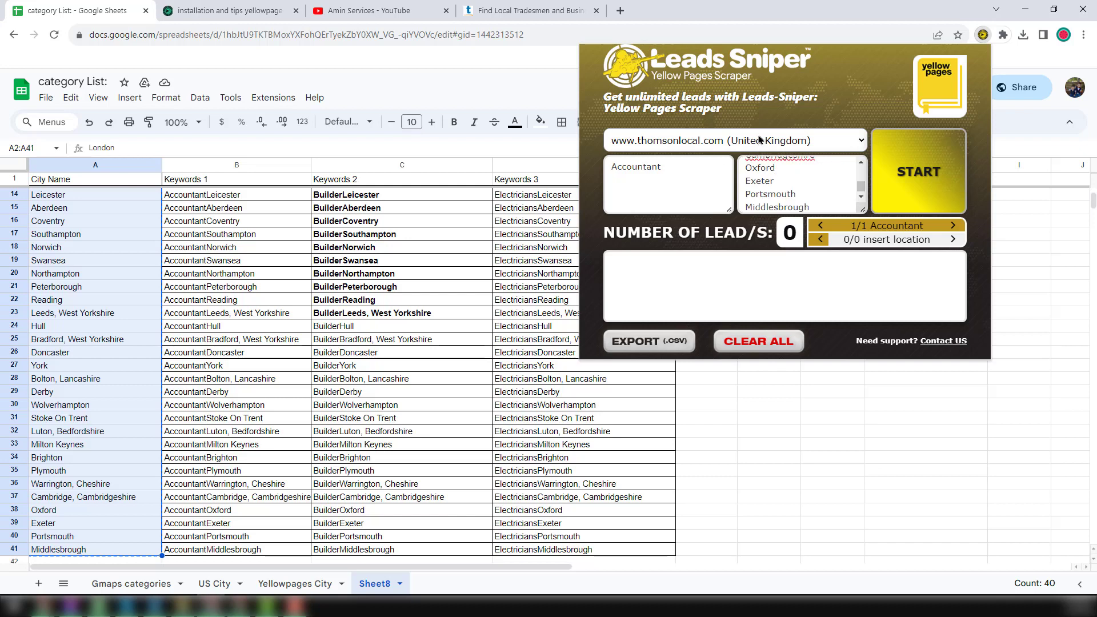
Keep thomsonlocal.com (United Kingdom) as the site and start the Accountant scrape.
{"action": "left_click", "coordinate": [760, 140]}
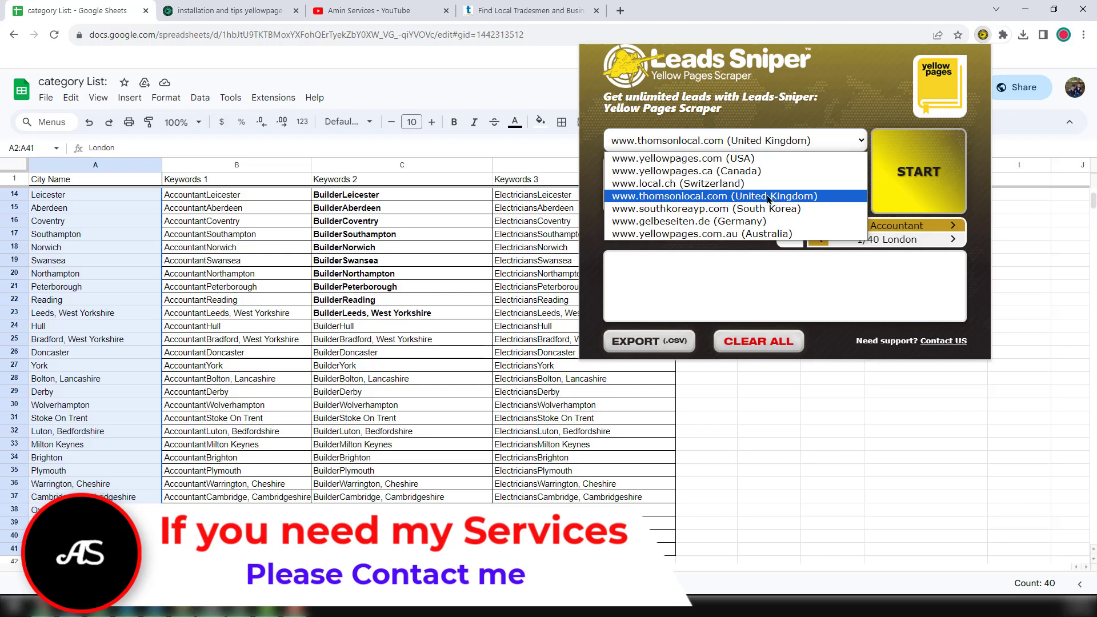
{"action": "left_click", "coordinate": [768, 196]}
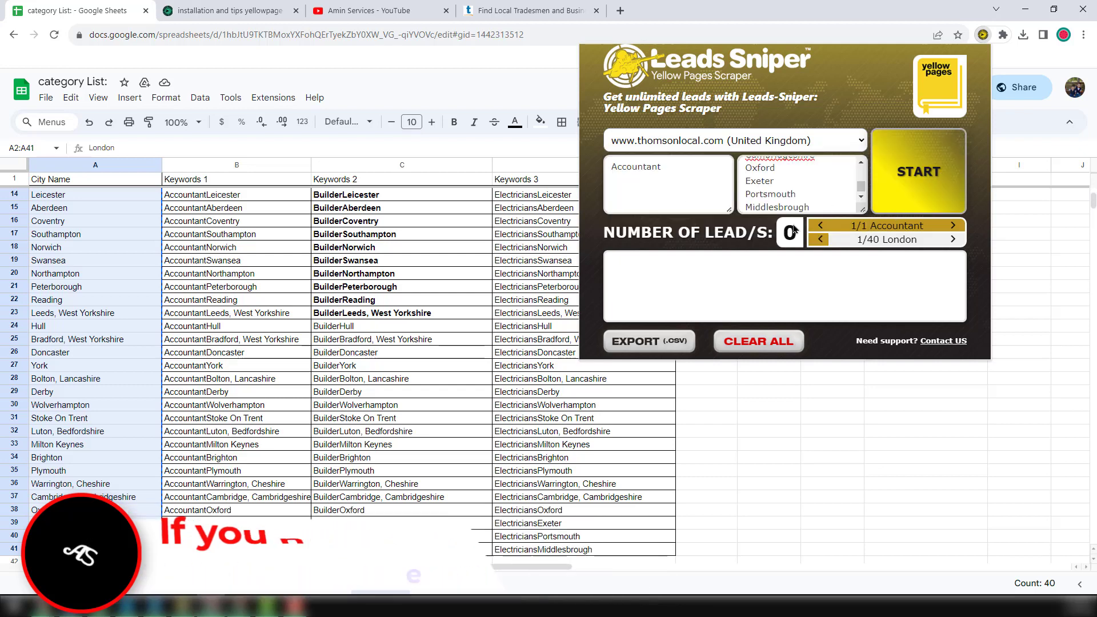
{"action": "left_click", "coordinate": [931, 183]}
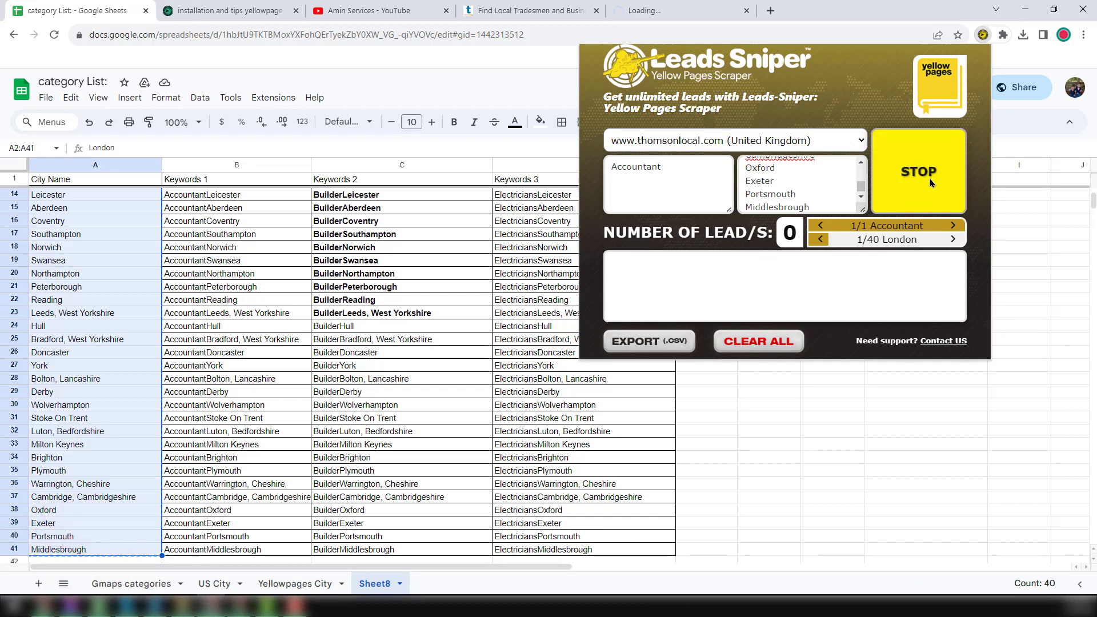
Scroll through the London Accountants results the scraper is working on.
{"action": "left_click", "coordinate": [696, 11]}
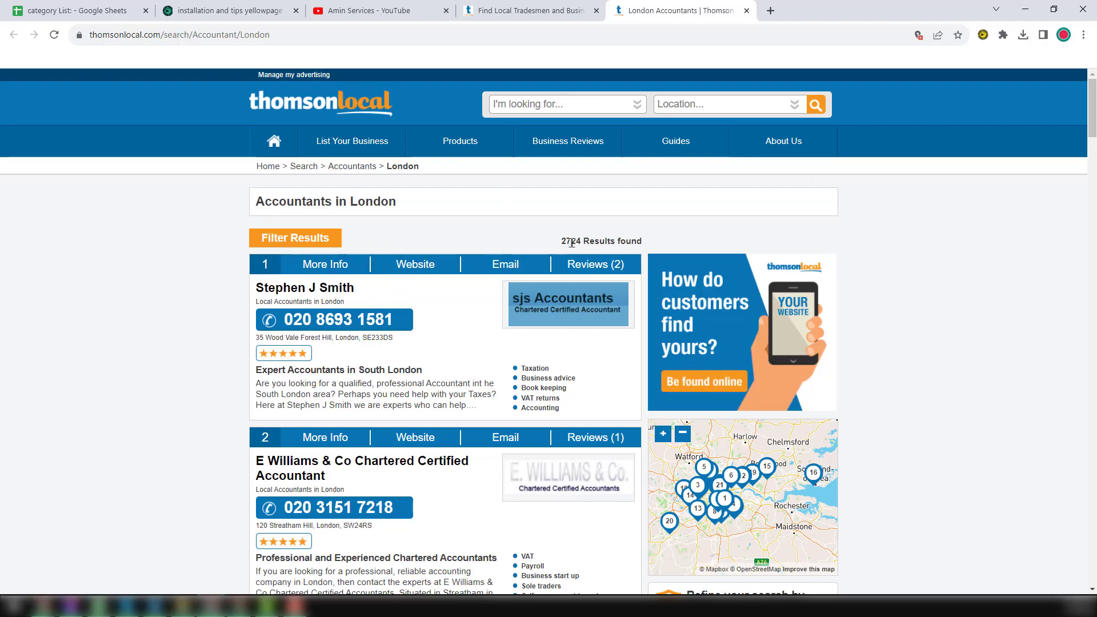
{"action": "scroll", "coordinate": [572, 243], "scroll_direction": "down", "scroll_amount": 2}
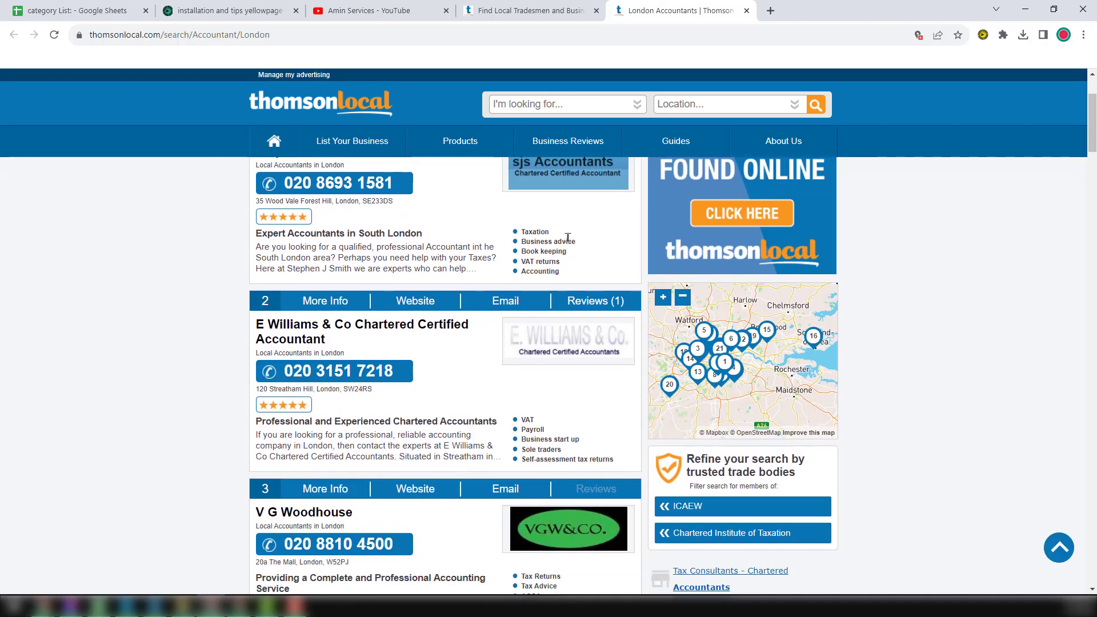
{"action": "scroll", "coordinate": [568, 237], "scroll_direction": "down", "scroll_amount": 5}
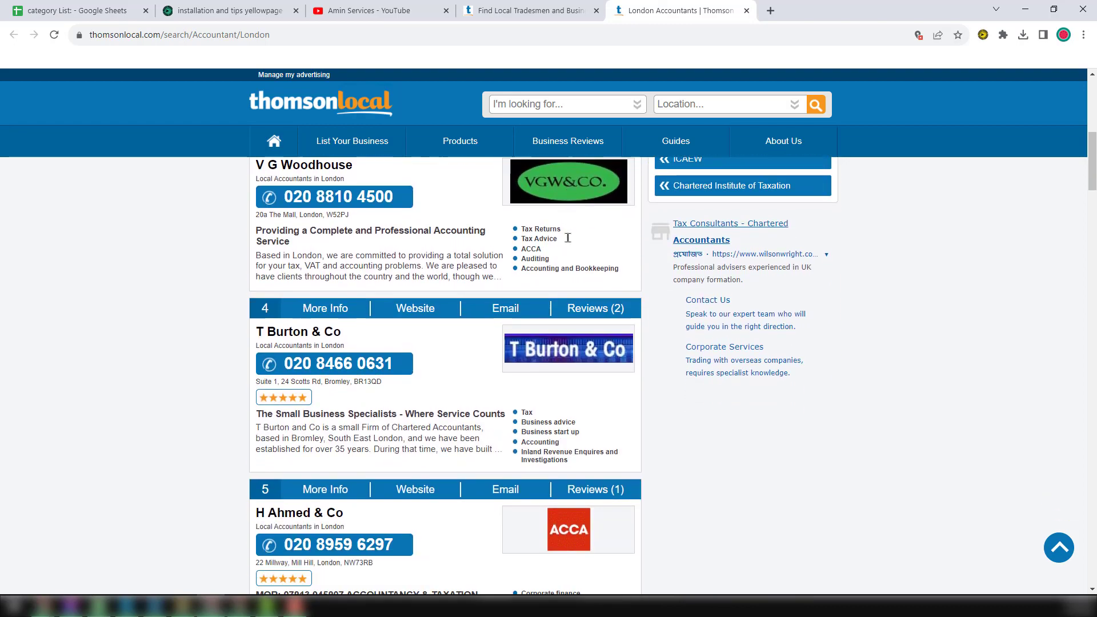
{"action": "scroll", "coordinate": [568, 238], "scroll_direction": "down", "scroll_amount": 3}
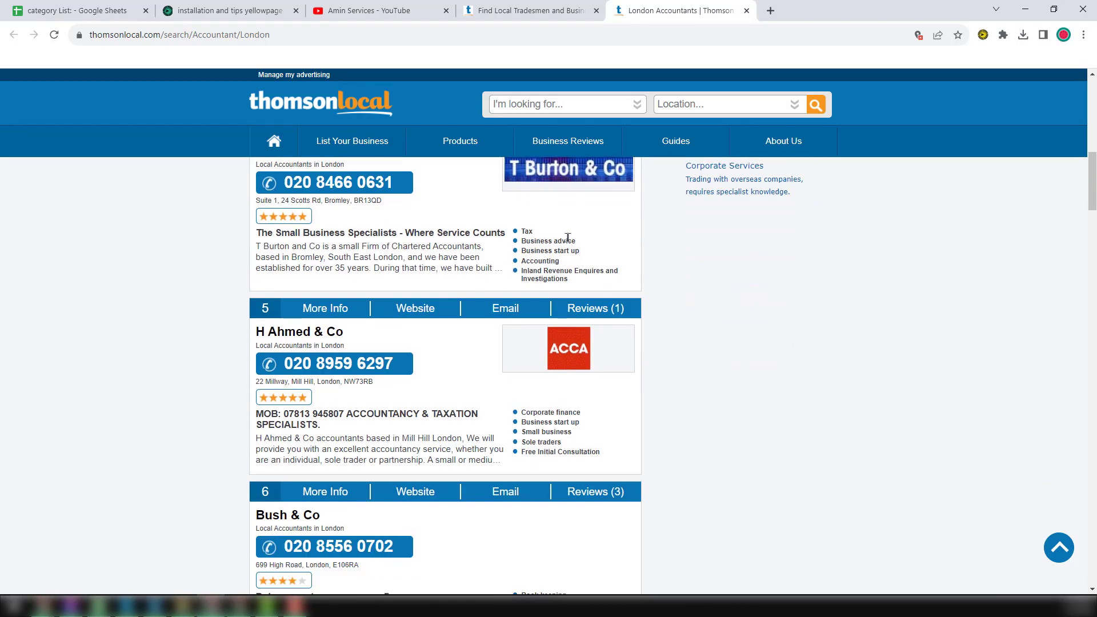
{"action": "scroll", "coordinate": [568, 237], "scroll_direction": "down", "scroll_amount": 3}
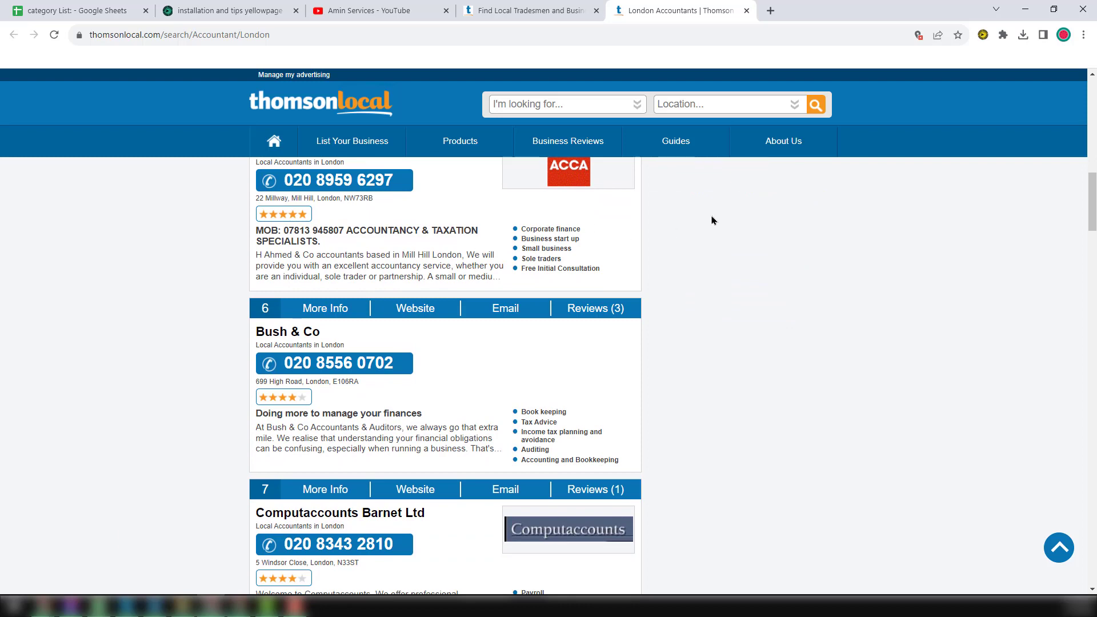
{"action": "scroll", "coordinate": [629, 257], "scroll_direction": "down", "scroll_amount": 3}
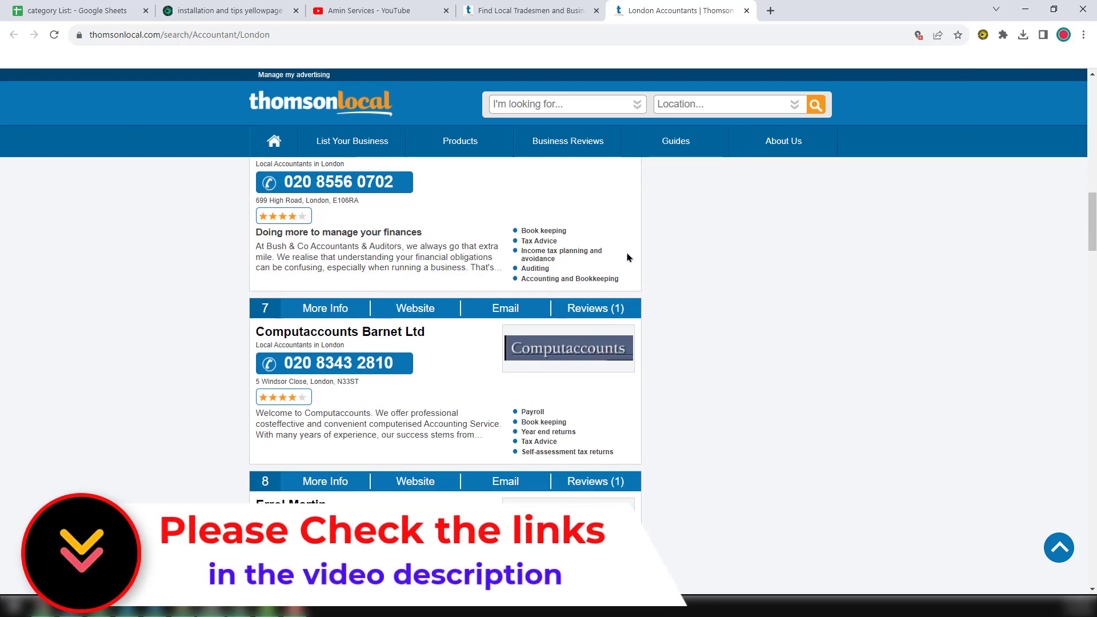
{"action": "scroll", "coordinate": [627, 257], "scroll_direction": "down", "scroll_amount": 3}
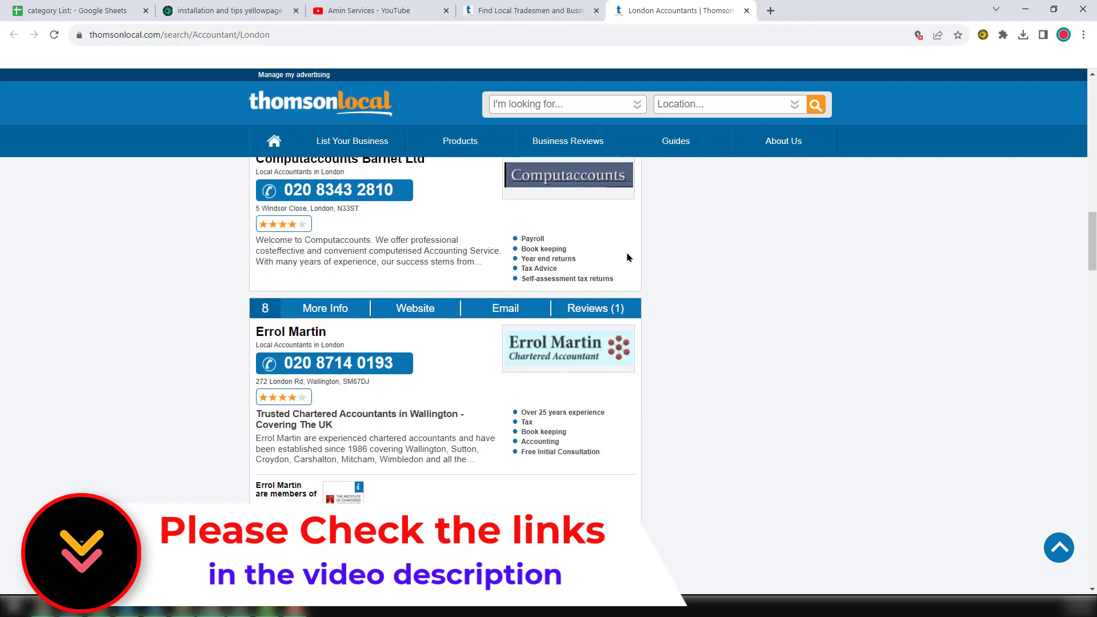
{"action": "scroll", "coordinate": [628, 257], "scroll_direction": "down", "scroll_amount": 4}
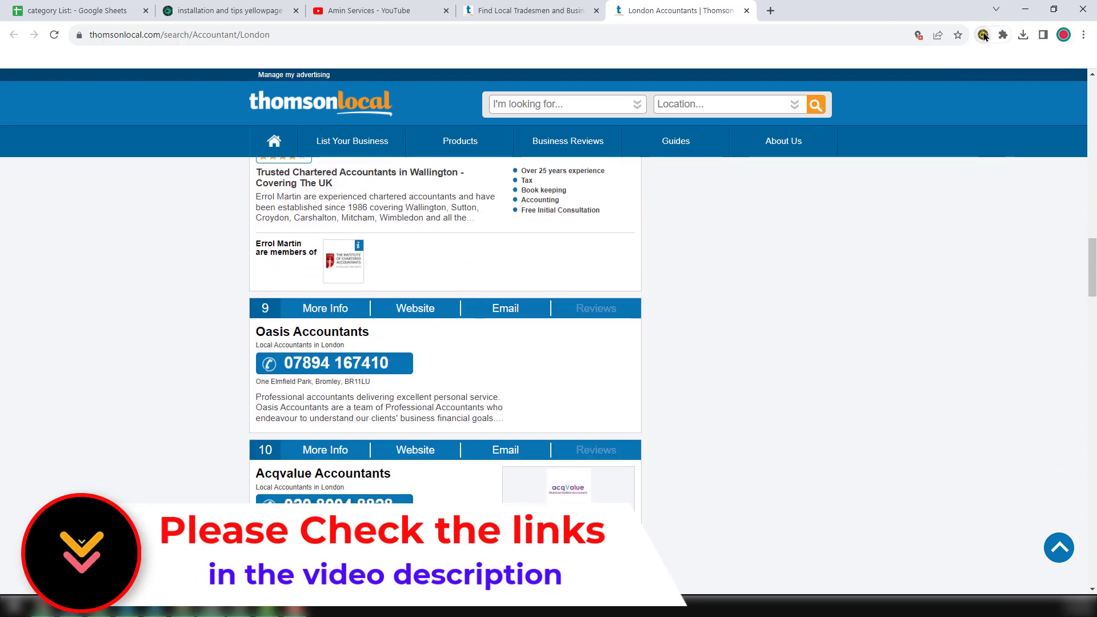
Check scraper progress at 12 leads, then keep scrolling the listings to entry 25.
{"action": "left_click", "coordinate": [982, 36]}
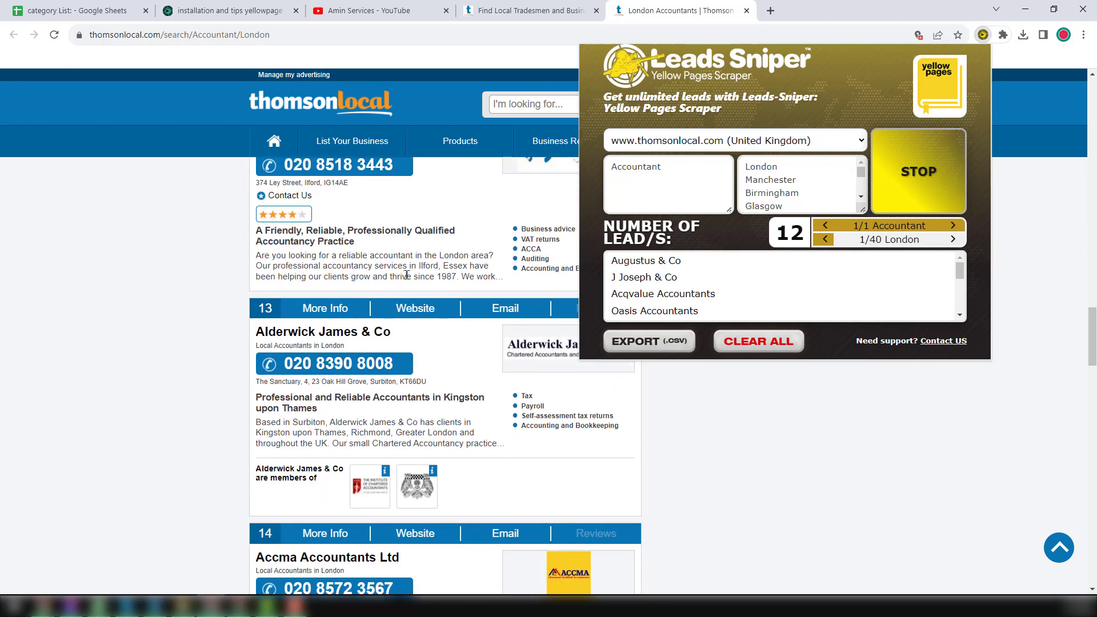
{"action": "left_click", "coordinate": [407, 275]}
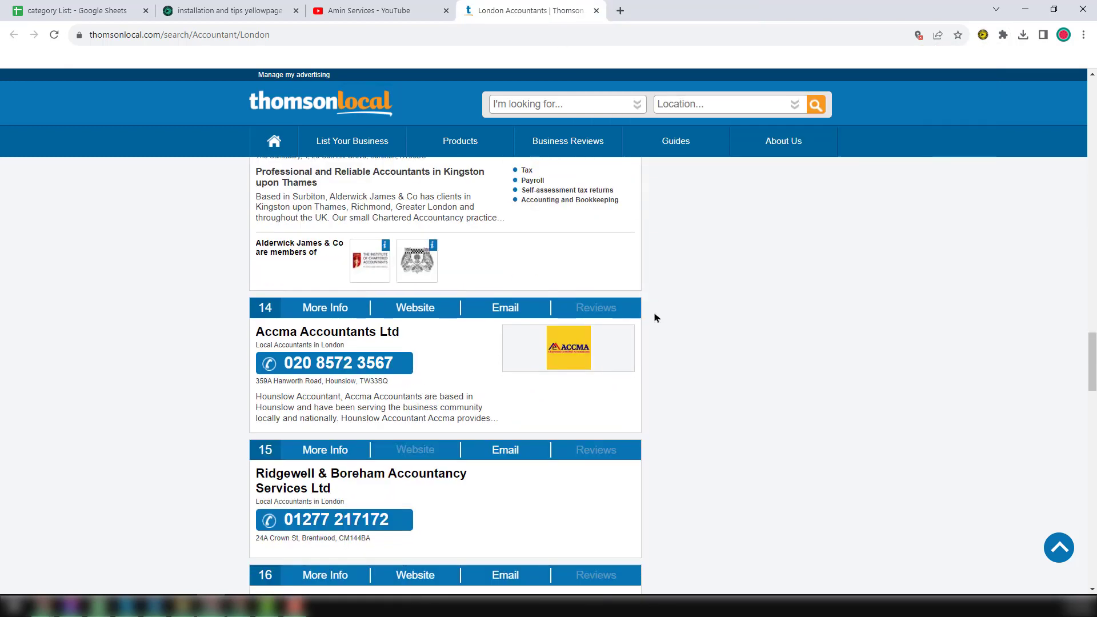
{"action": "scroll", "coordinate": [577, 327], "scroll_direction": "down", "scroll_amount": 3}
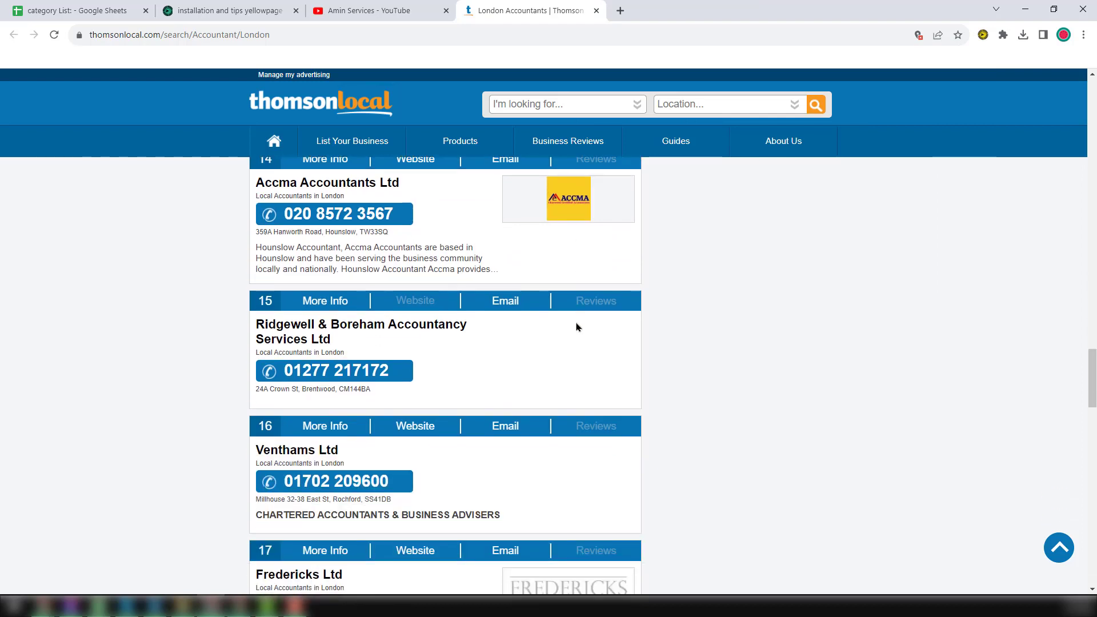
{"action": "scroll", "coordinate": [578, 327], "scroll_direction": "down", "scroll_amount": 2}
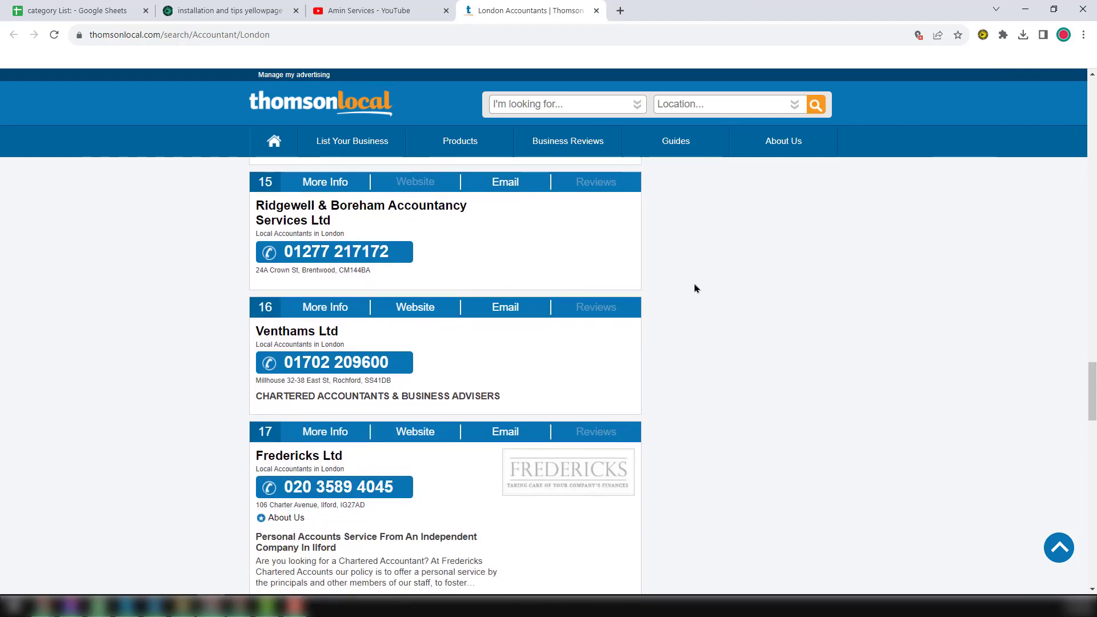
{"action": "scroll", "coordinate": [696, 288], "scroll_direction": "down", "scroll_amount": 2}
{"action": "scroll", "coordinate": [695, 288], "scroll_direction": "down", "scroll_amount": 3}
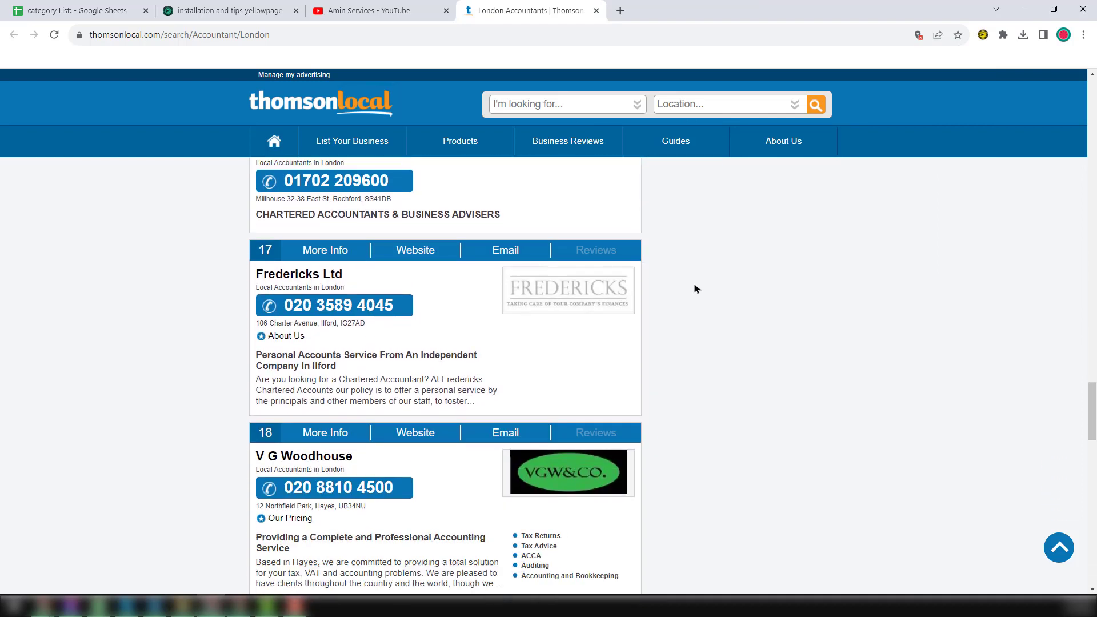
{"action": "scroll", "coordinate": [696, 287], "scroll_direction": "down", "scroll_amount": 3}
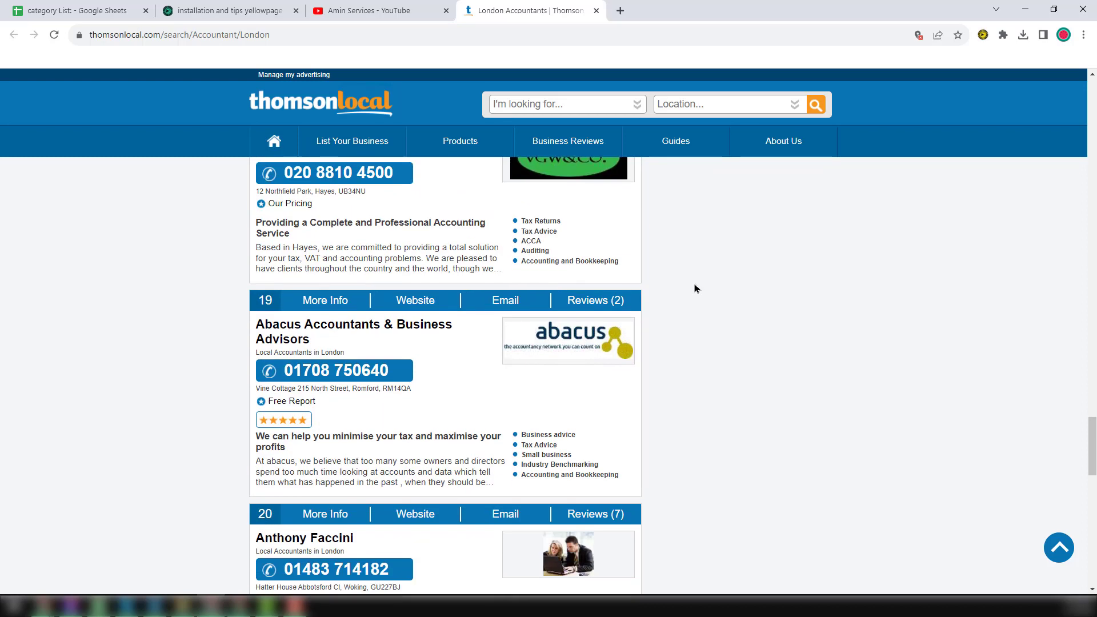
{"action": "scroll", "coordinate": [696, 287], "scroll_direction": "down", "scroll_amount": 3}
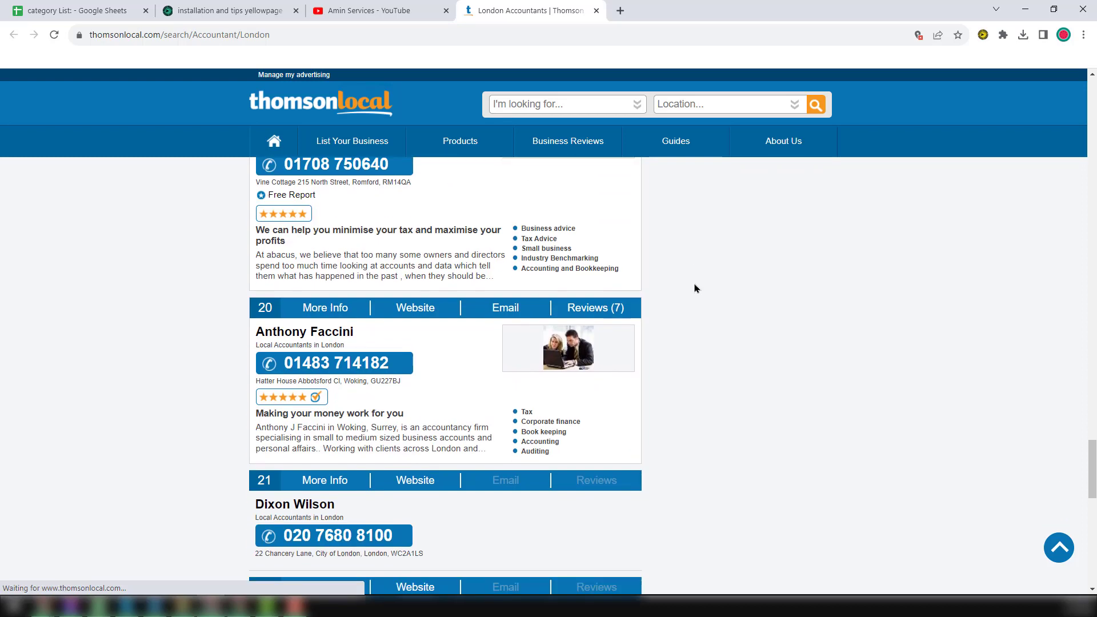
{"action": "scroll", "coordinate": [1073, 29], "scroll_direction": "down", "scroll_amount": 3}
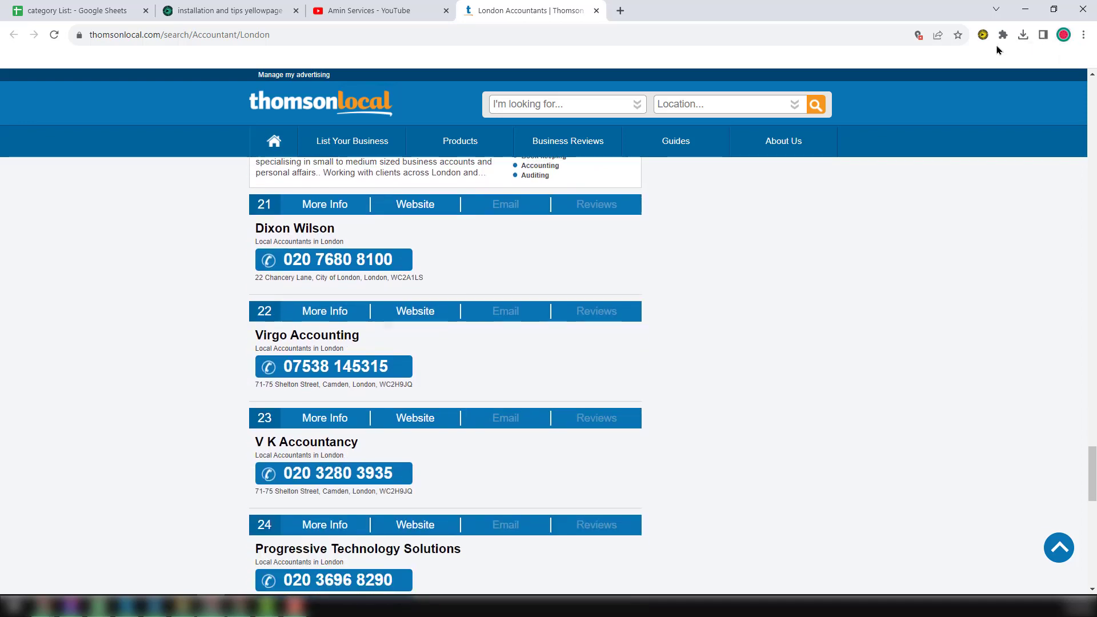
{"action": "scroll", "coordinate": [1006, 49], "scroll_direction": "down", "scroll_amount": 2}
{"action": "scroll", "coordinate": [990, 49], "scroll_direction": "down", "scroll_amount": 2}
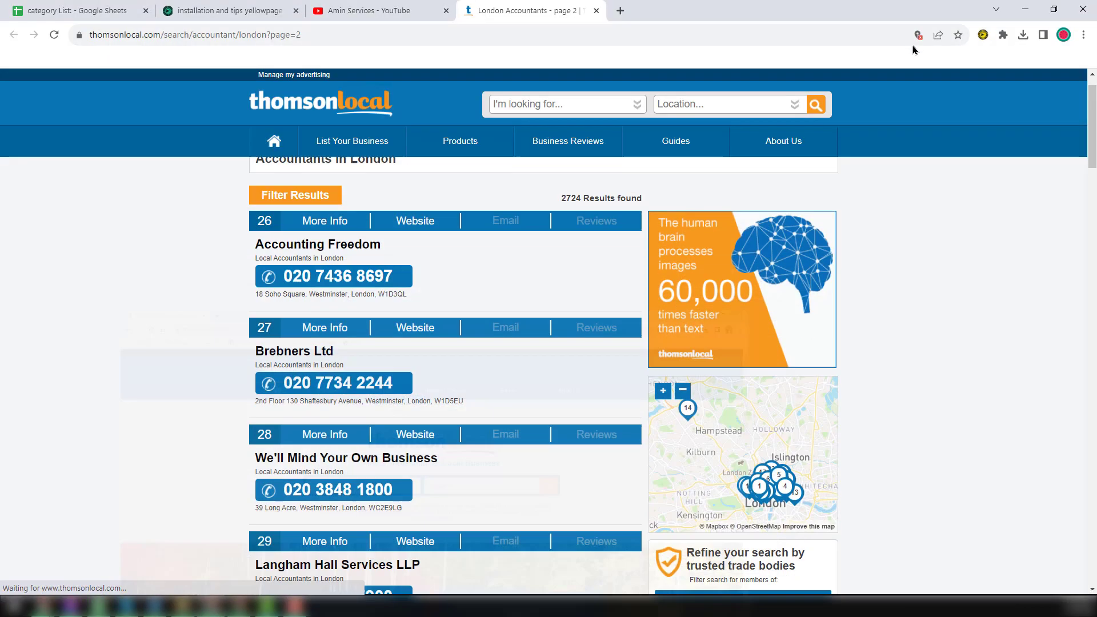
Enter Builder, taken from cell H3, as the scraper's search keyword.
{"action": "scroll", "coordinate": [213, 90], "scroll_direction": "down", "scroll_amount": 2}
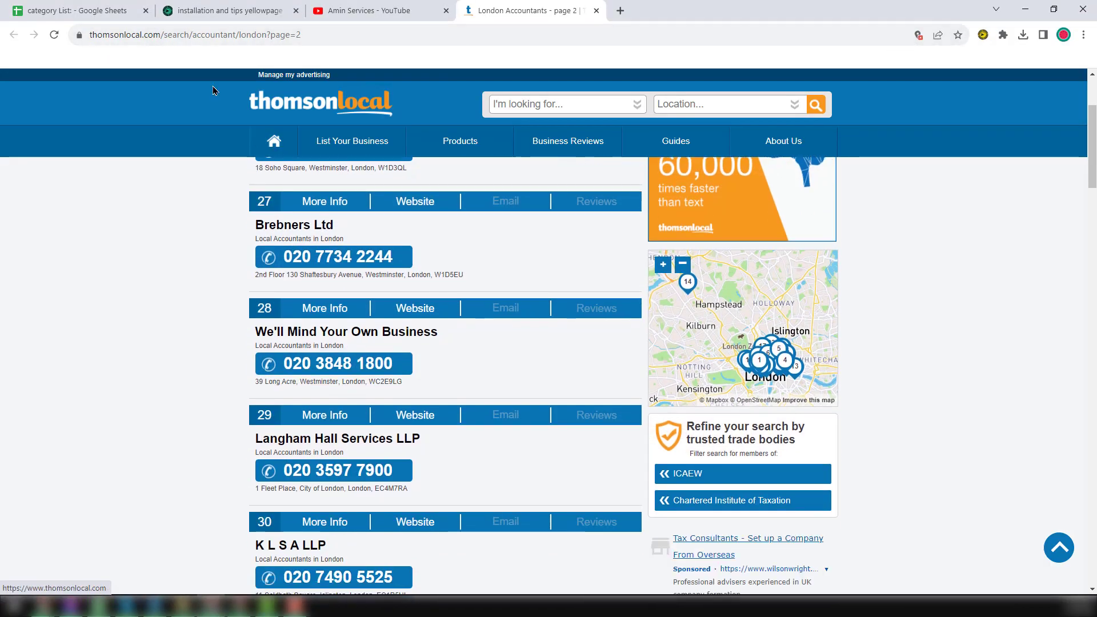
{"action": "left_click", "coordinate": [75, 11]}
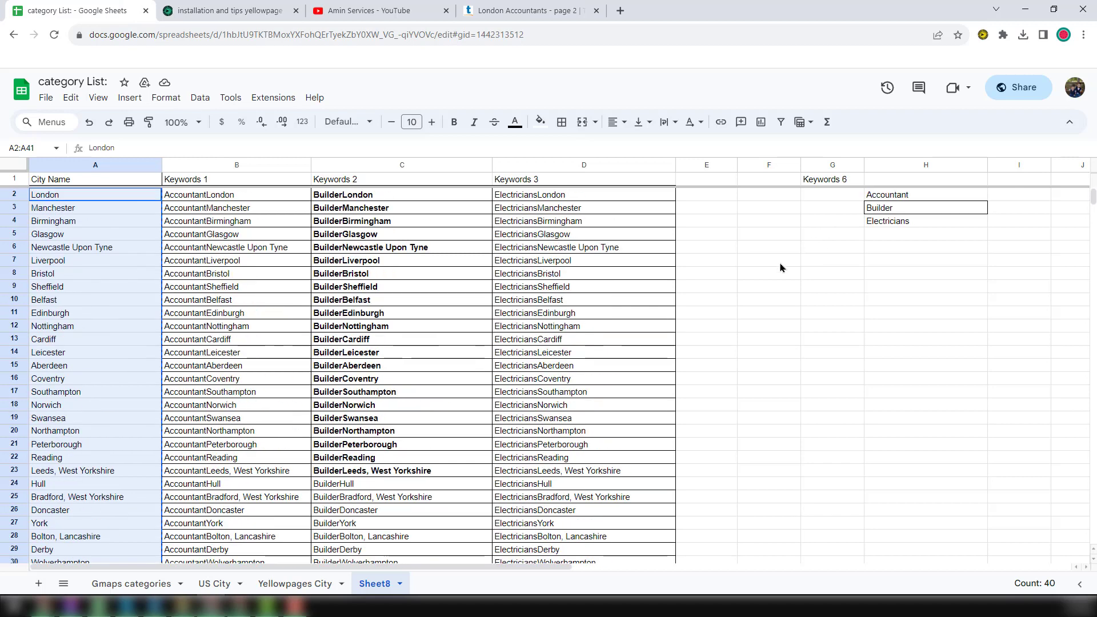
{"action": "left_click", "coordinate": [889, 216]}
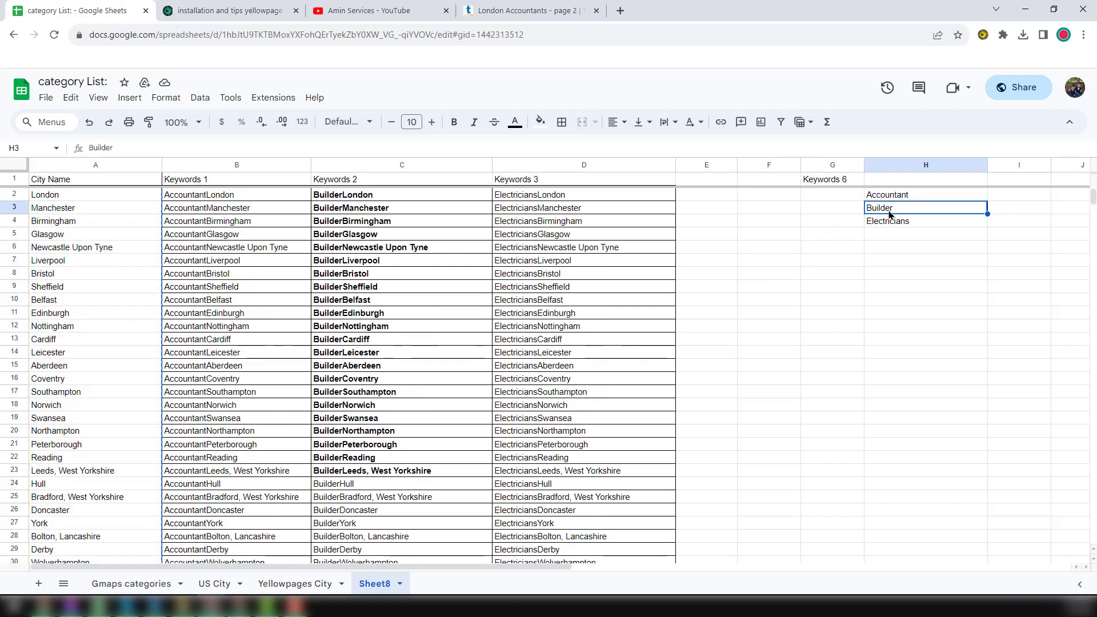
{"action": "left_click", "coordinate": [115, 199]}
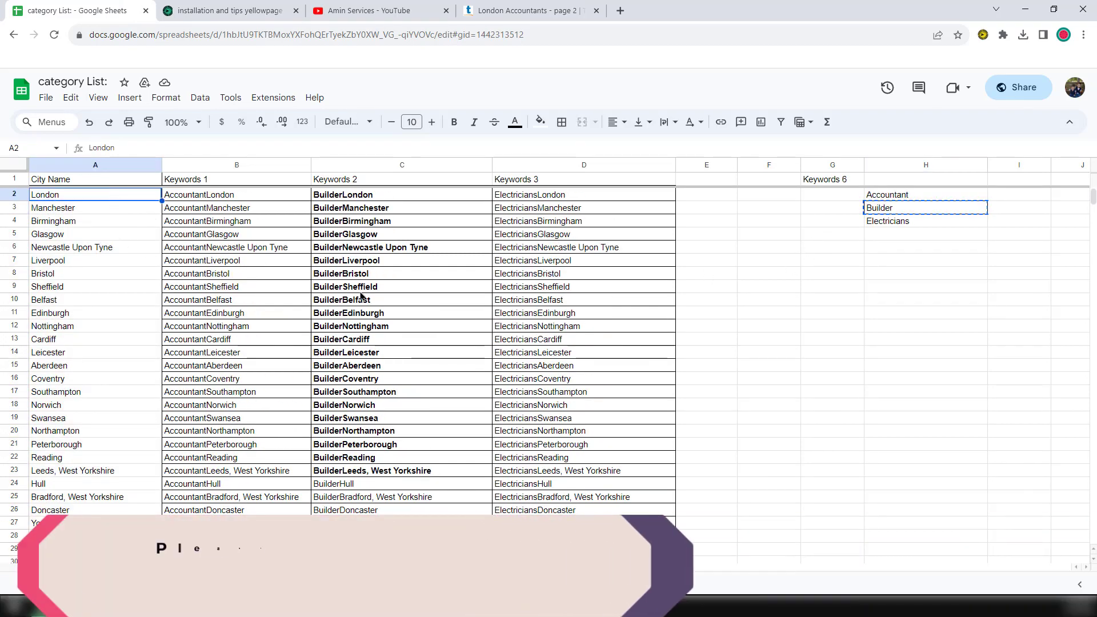
{"action": "key", "text": "alt+Tab"}
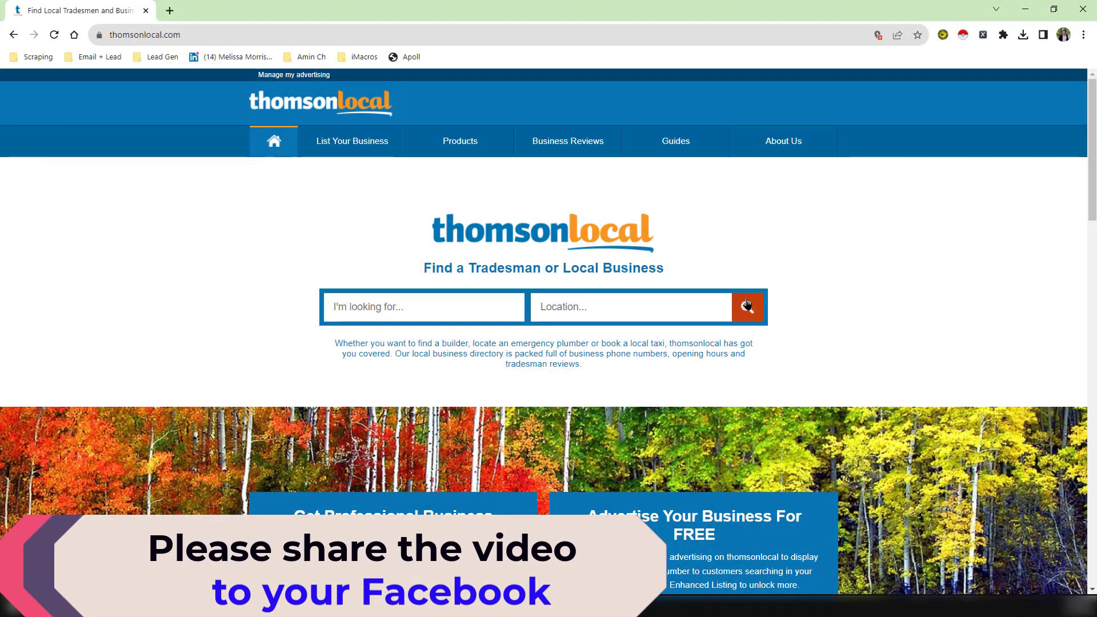
{"action": "left_click", "coordinate": [943, 36]}
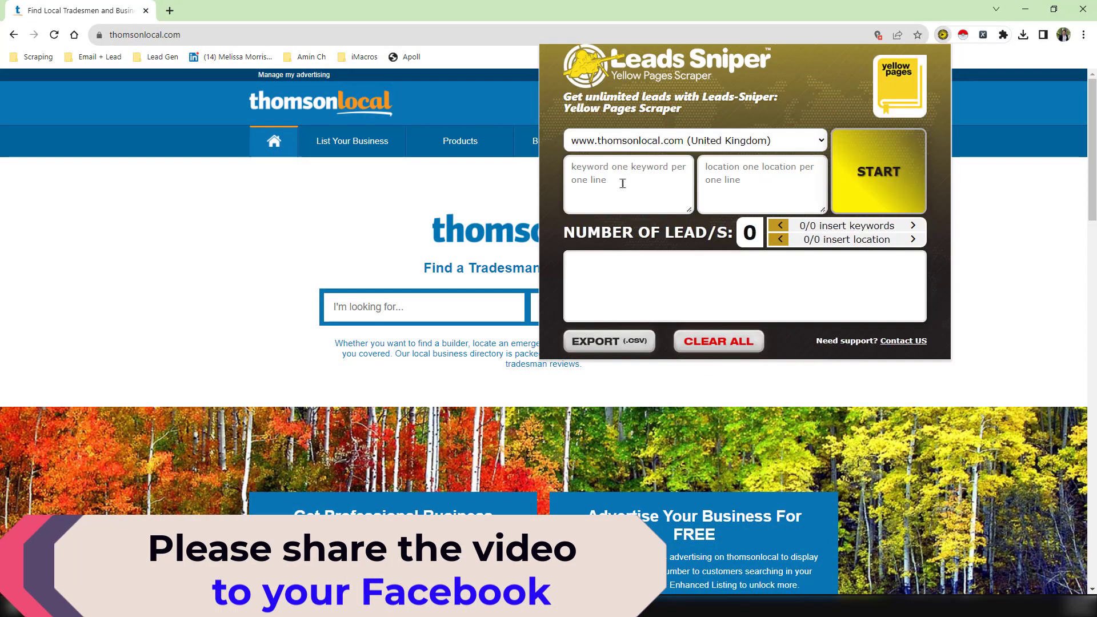
{"action": "left_click", "coordinate": [623, 183]}
{"action": "type", "text": "Builder"}
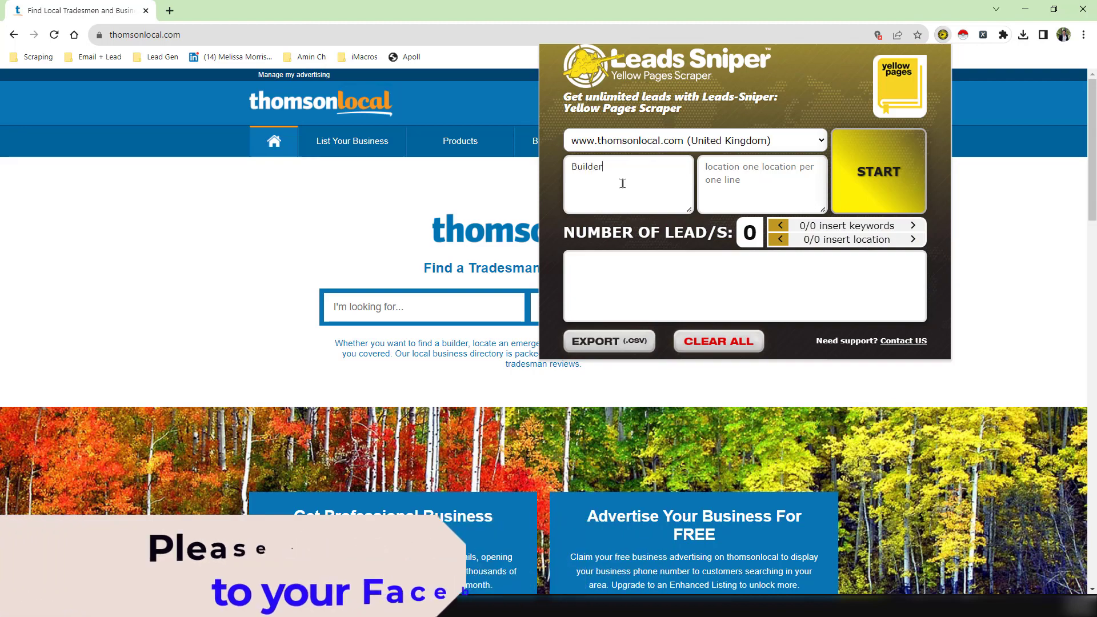
Paste cities A2:A41 as locations, keep thomsonlocal.com (United Kingdom), and start the Builder scrape.
{"action": "left_click", "coordinate": [1027, 11]}
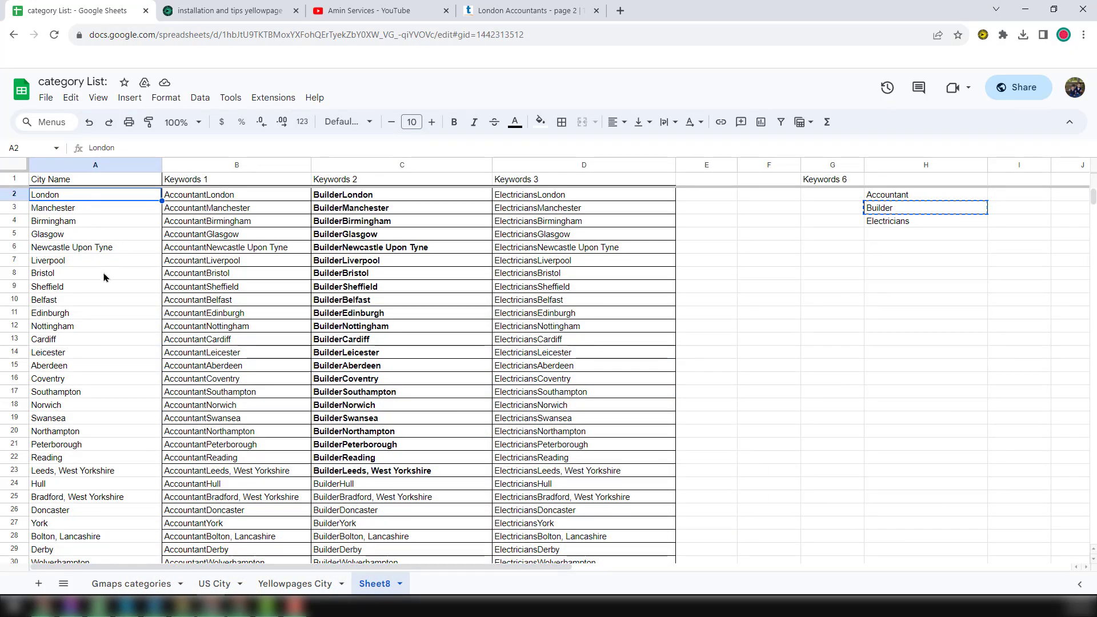
{"action": "scroll", "coordinate": [85, 343], "scroll_direction": "down", "scroll_amount": 10}
{"action": "left_click", "coordinate": [98, 313], "text": "shift"}
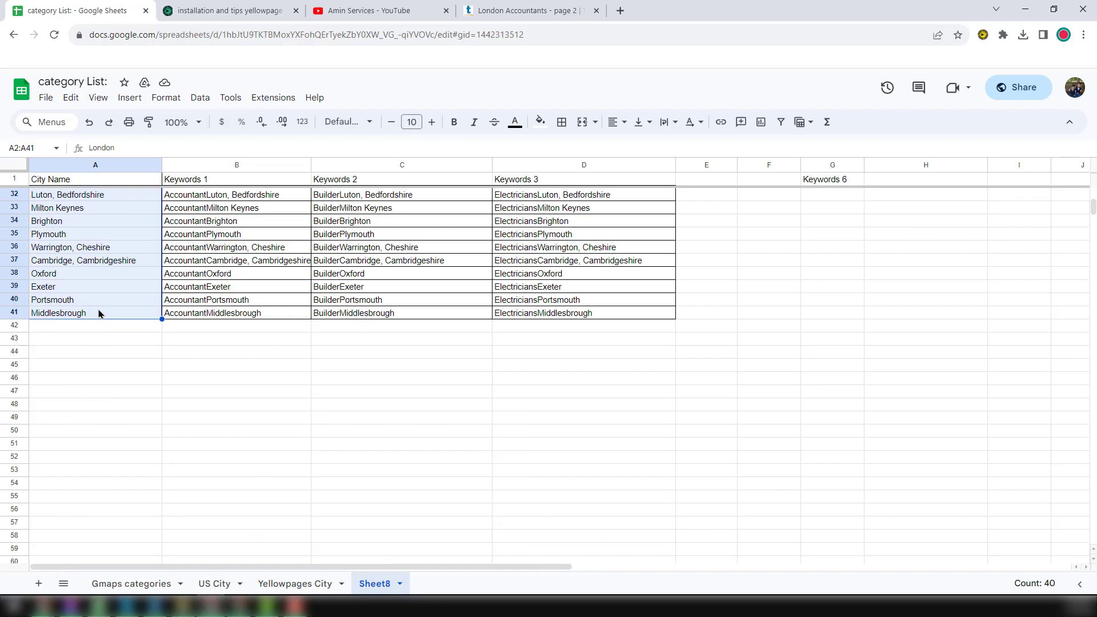
{"action": "left_click", "coordinate": [266, 606]}
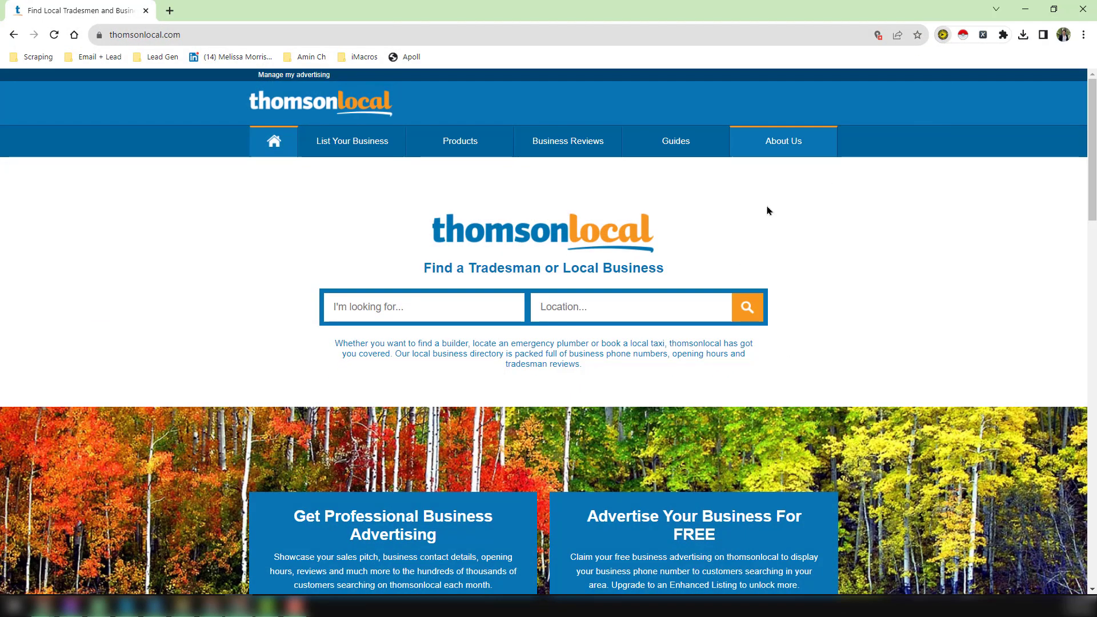
{"action": "key", "text": "ctrl+v"}
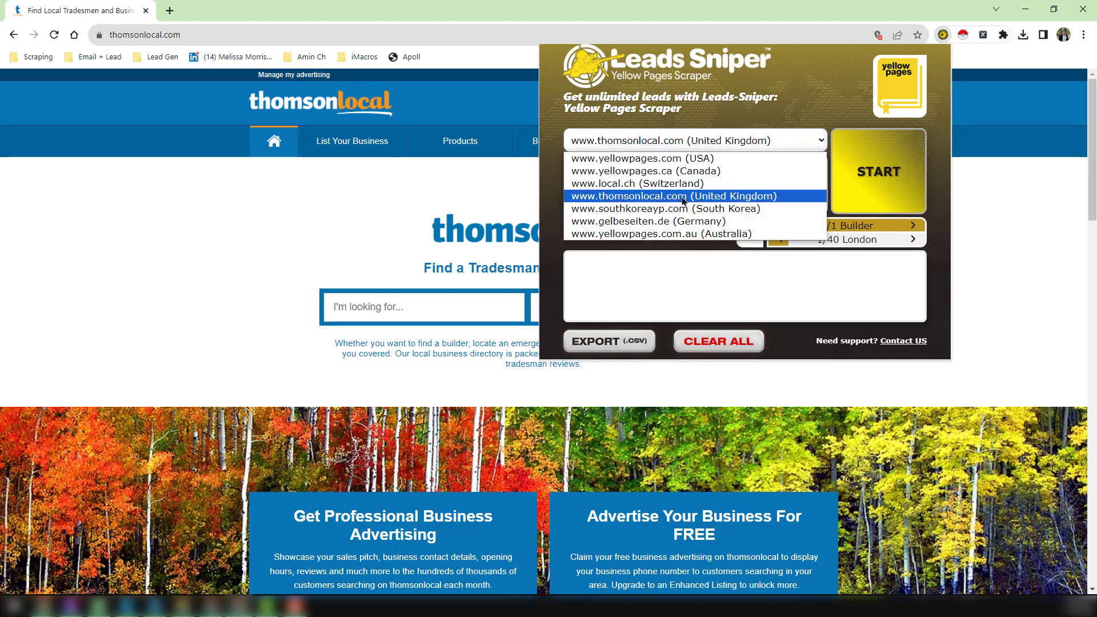
{"action": "left_click", "coordinate": [676, 196]}
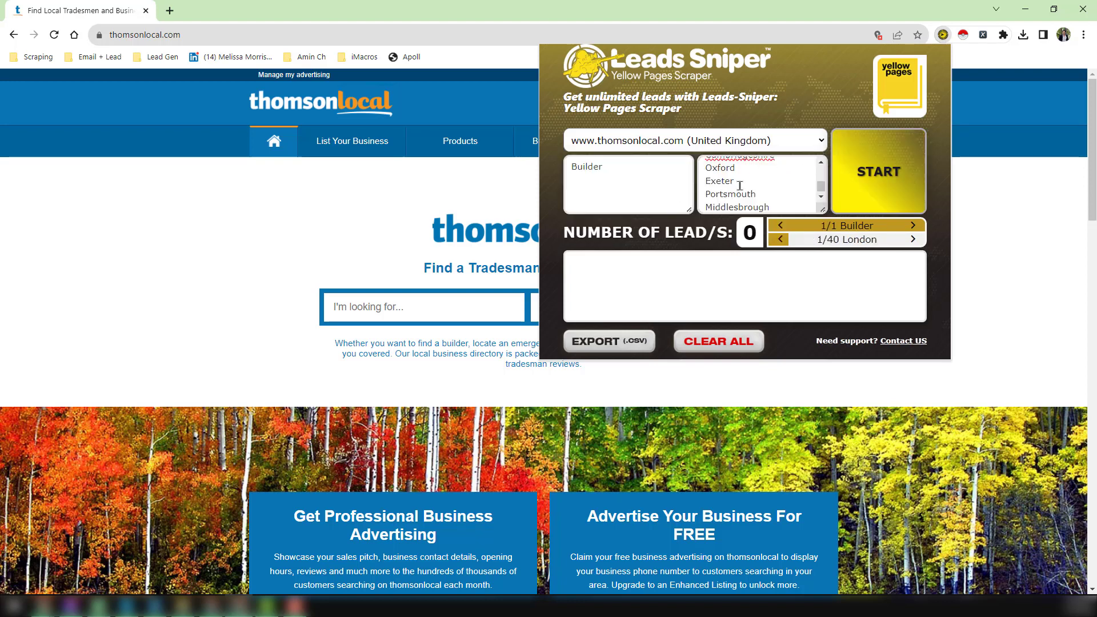
{"action": "left_click", "coordinate": [892, 192]}
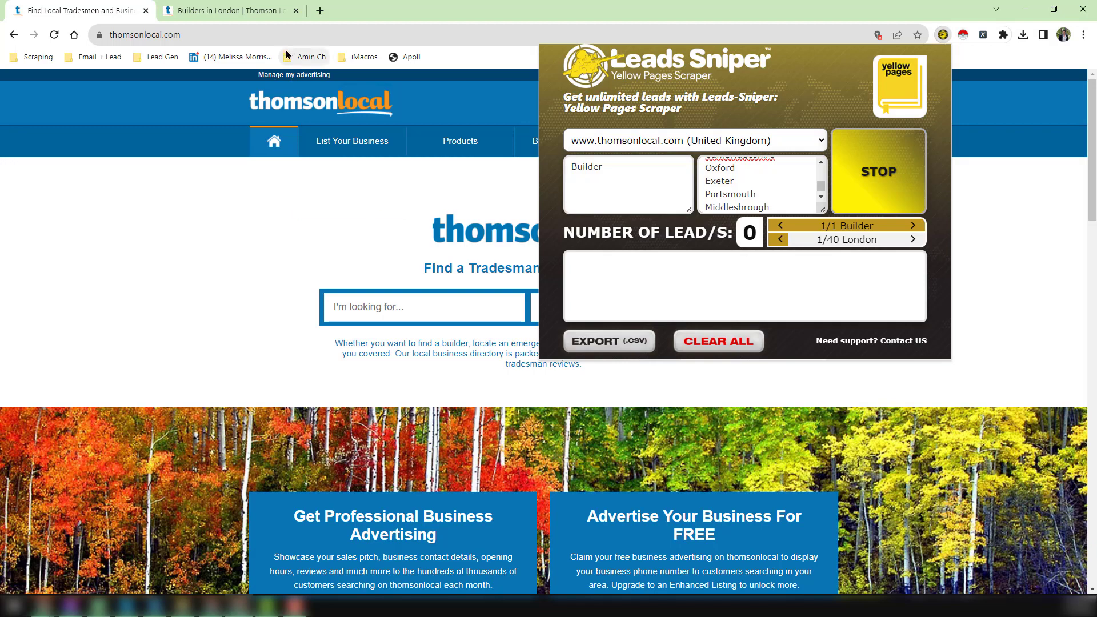
Watch the Builders in London results as scrapes reach Edinburgh accountants and Coventry builders.
{"action": "left_click", "coordinate": [260, 11]}
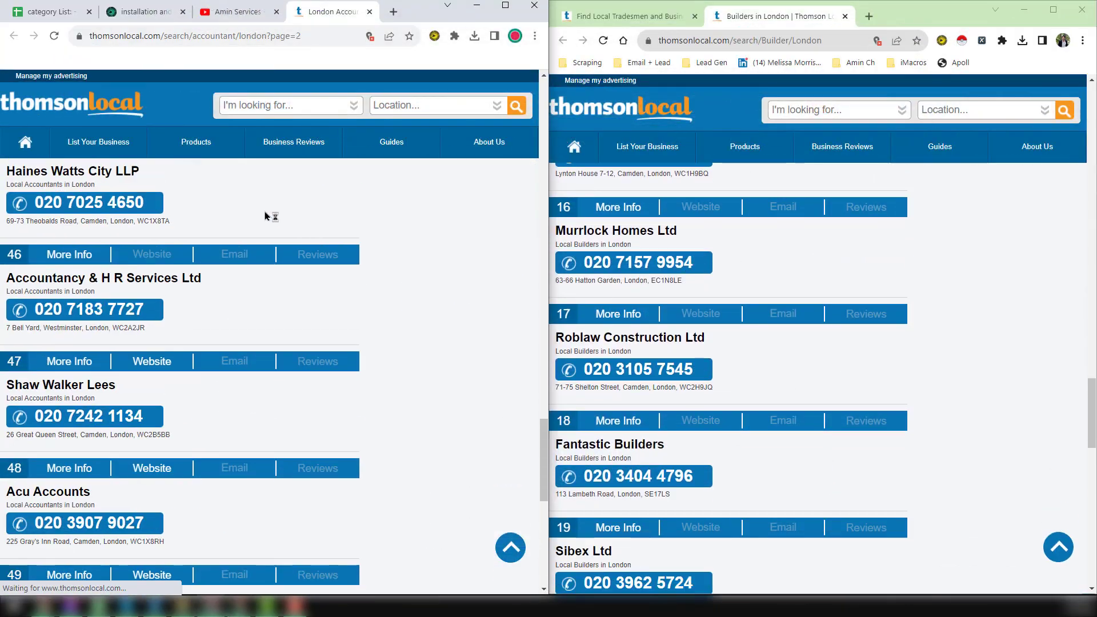
{"action": "scroll", "coordinate": [266, 216], "scroll_direction": "down", "scroll_amount": 3}
{"action": "scroll", "coordinate": [691, 225], "scroll_direction": "down", "scroll_amount": 8}
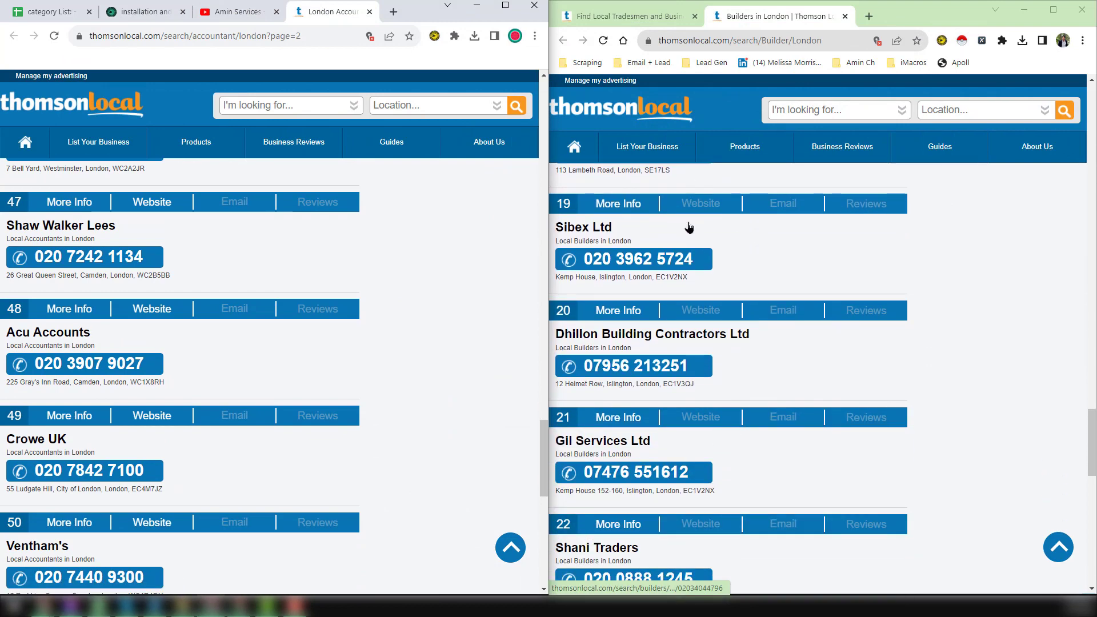
{"action": "scroll", "coordinate": [579, 219], "scroll_direction": "down", "scroll_amount": 4}
{"action": "scroll", "coordinate": [467, 284], "scroll_direction": "down", "scroll_amount": 2}
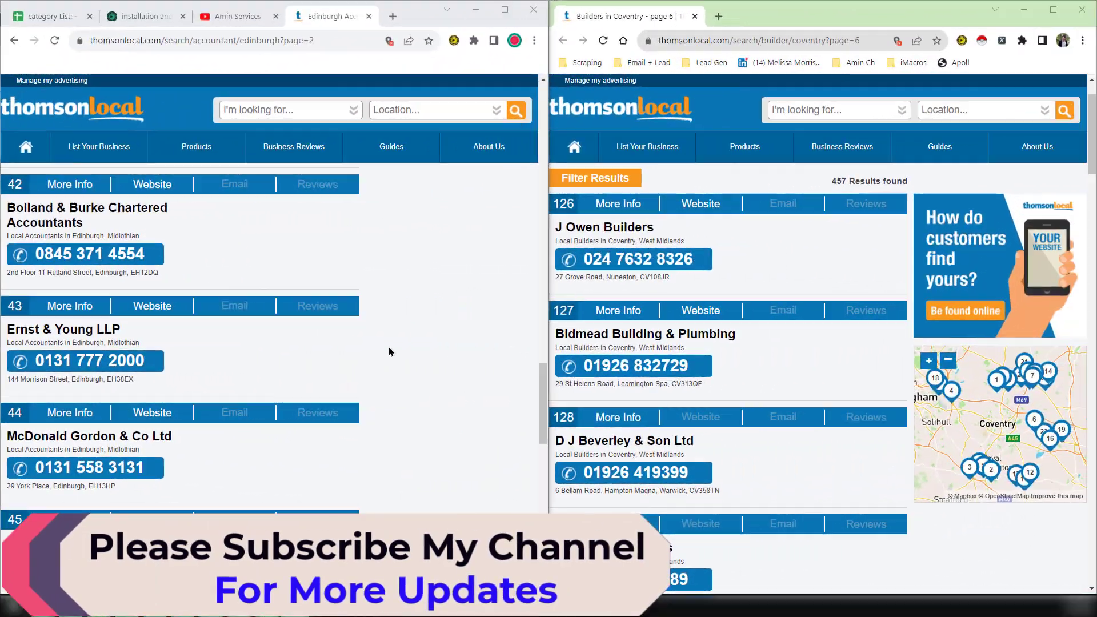
{"action": "scroll", "coordinate": [389, 352], "scroll_direction": "down", "scroll_amount": 2}
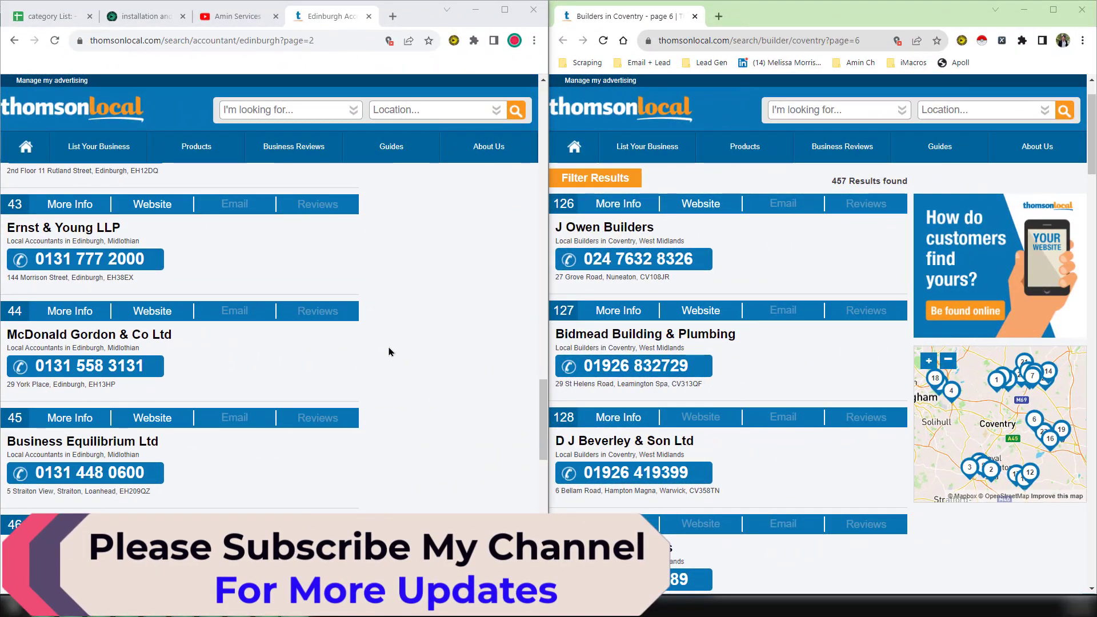
{"action": "scroll", "coordinate": [403, 350], "scroll_direction": "down", "scroll_amount": 2}
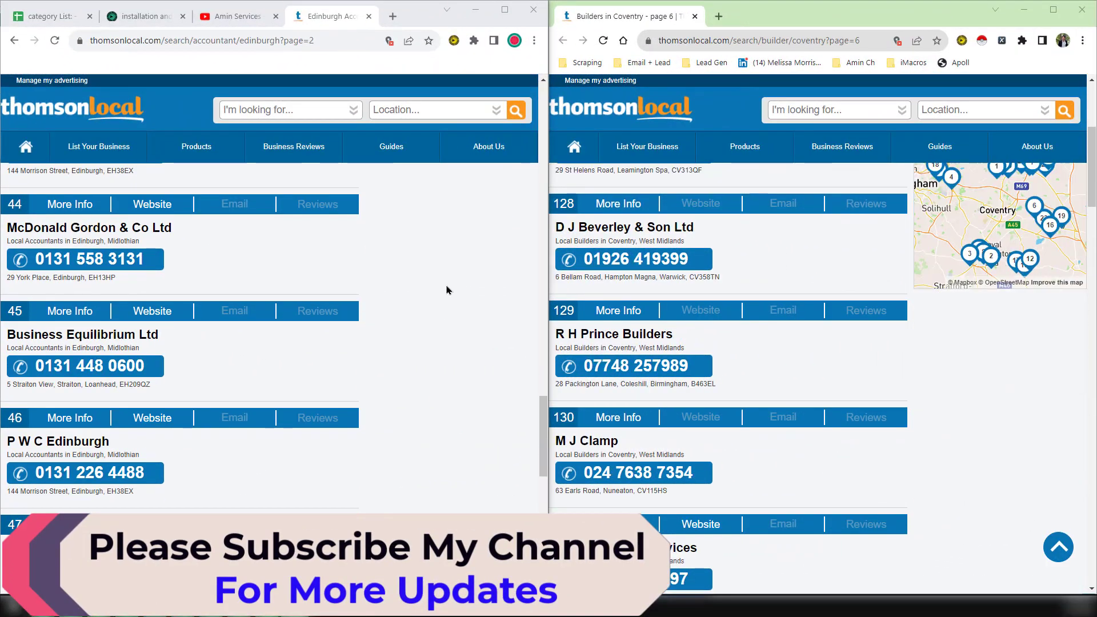
{"action": "scroll", "coordinate": [451, 297], "scroll_direction": "down", "scroll_amount": 4}
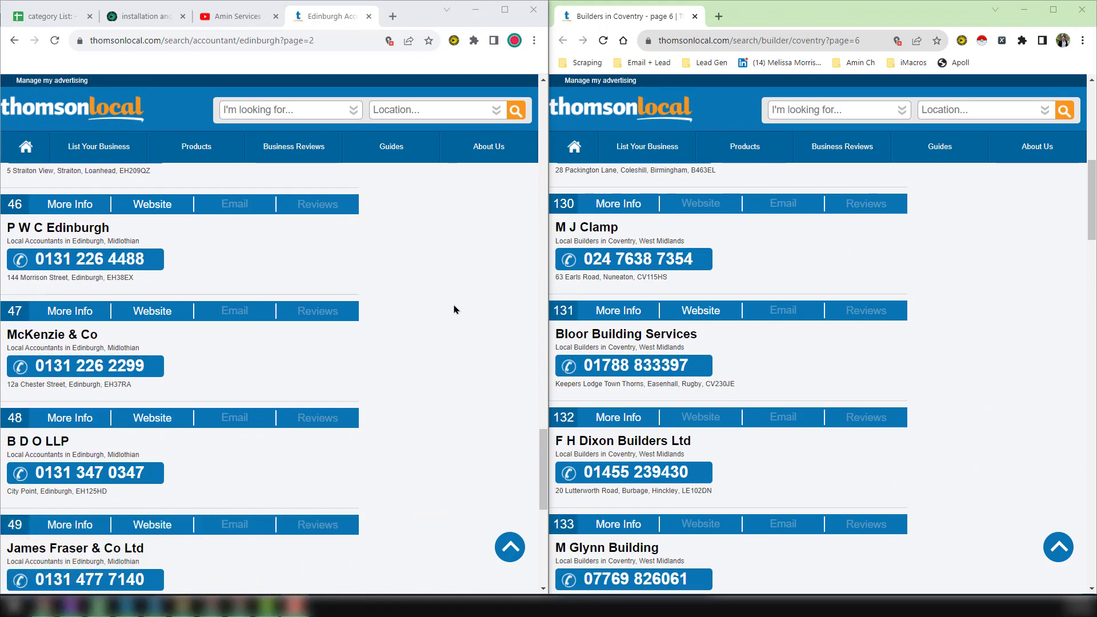
{"action": "scroll", "coordinate": [455, 310], "scroll_direction": "down", "scroll_amount": 2}
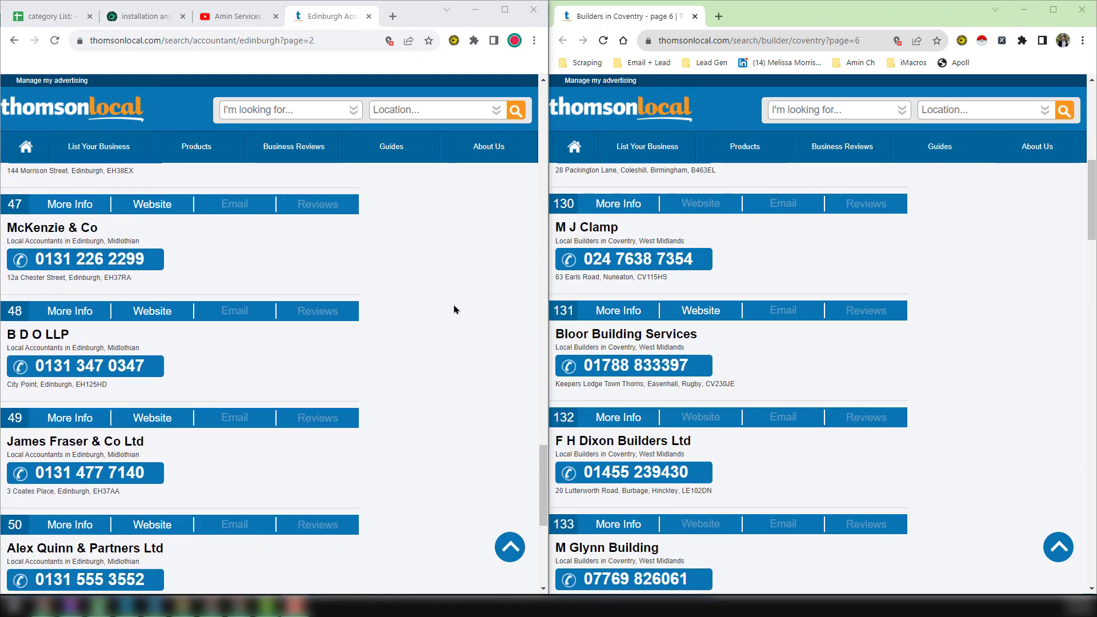
{"action": "scroll", "coordinate": [455, 310], "scroll_direction": "down", "scroll_amount": 2}
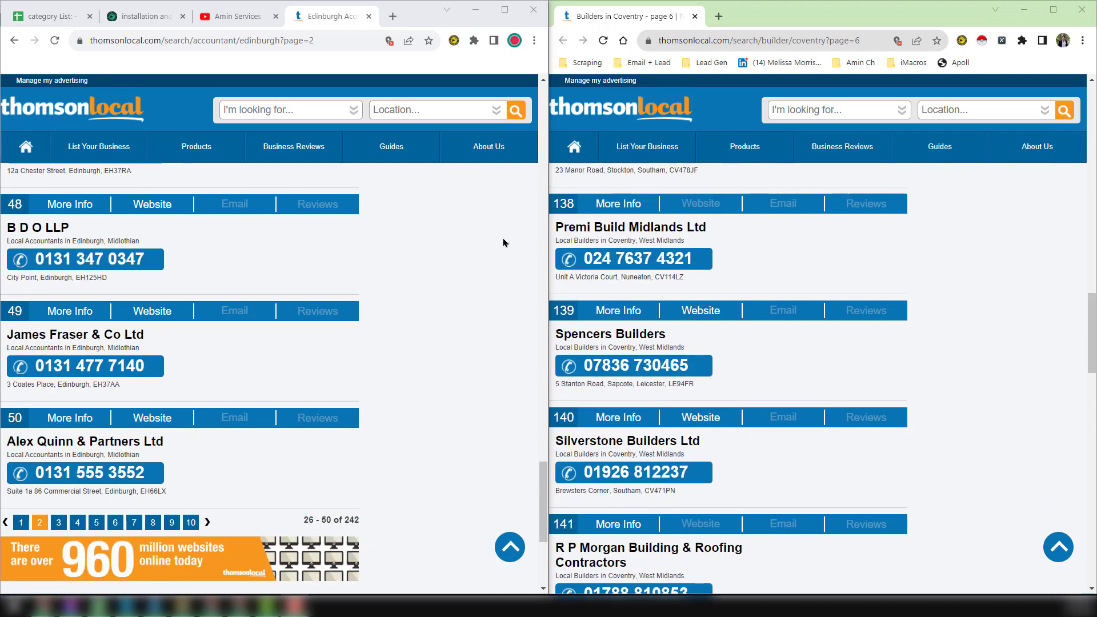
{"action": "scroll", "coordinate": [469, 88], "scroll_direction": "down", "scroll_amount": 2}
Stop the Accountant scrape at 2304 leads and the Builder scrape at 3614 leads.
{"action": "left_click", "coordinate": [454, 41]}
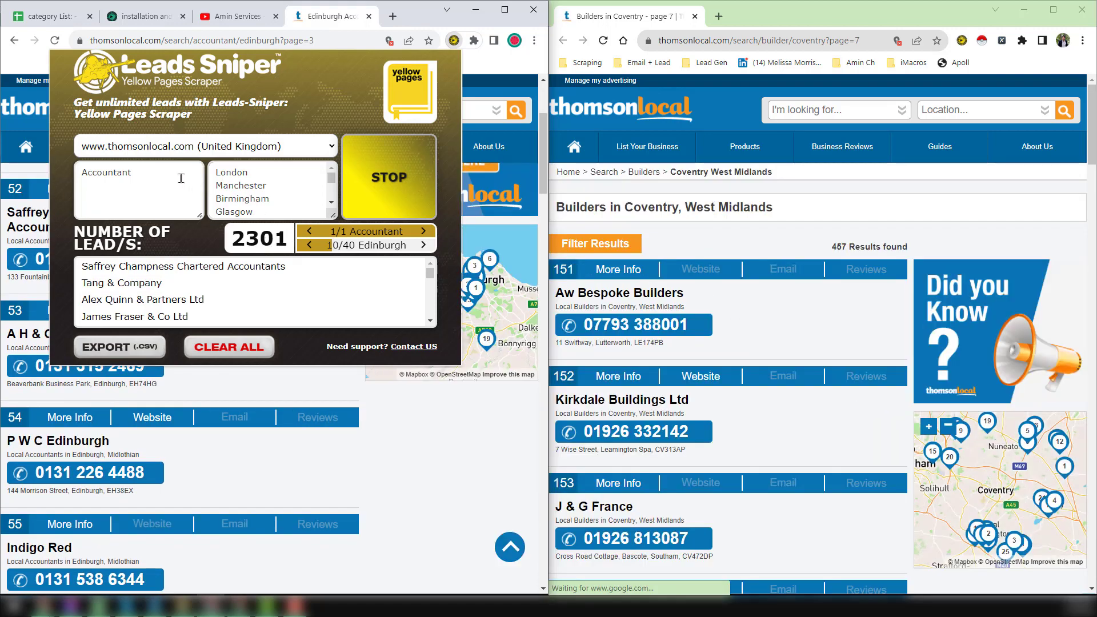
{"action": "left_click", "coordinate": [406, 195]}
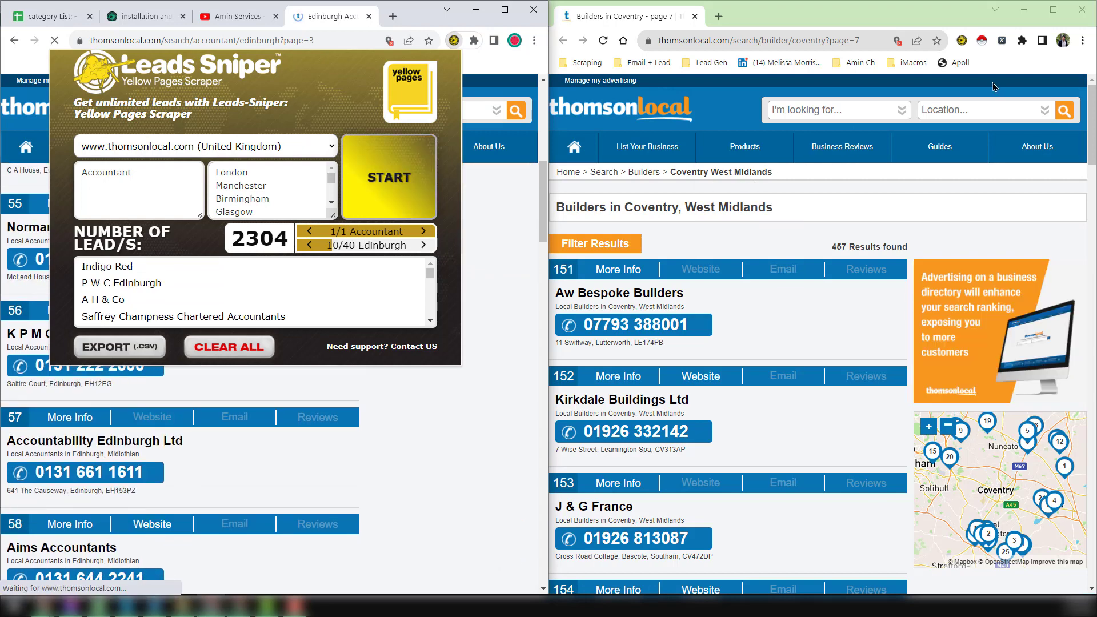
{"action": "left_click", "coordinate": [962, 41]}
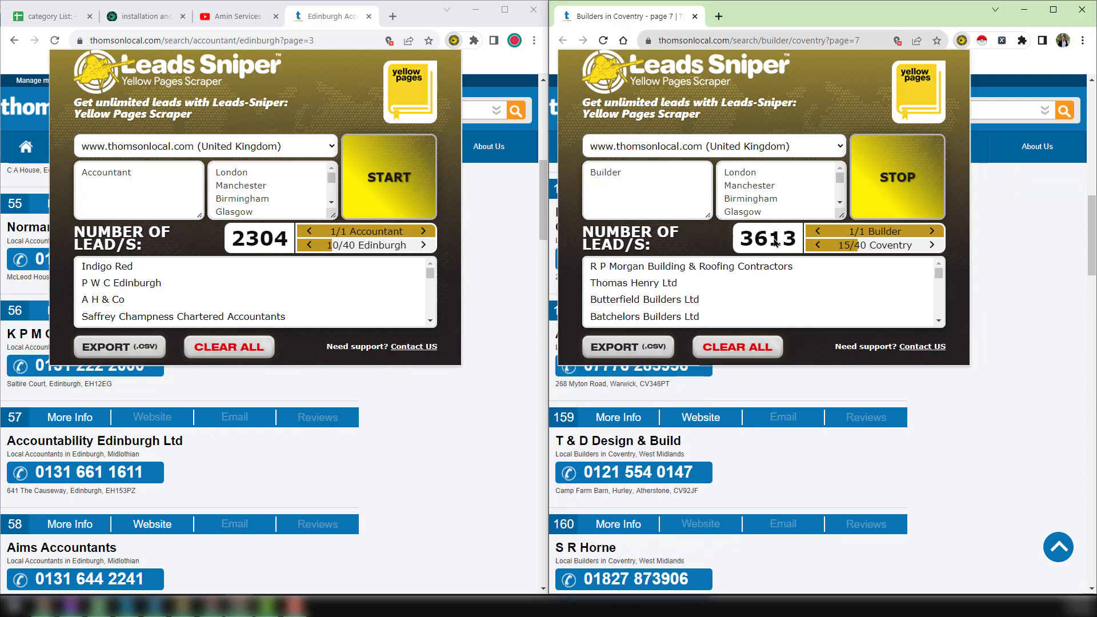
{"action": "left_click", "coordinate": [905, 190]}
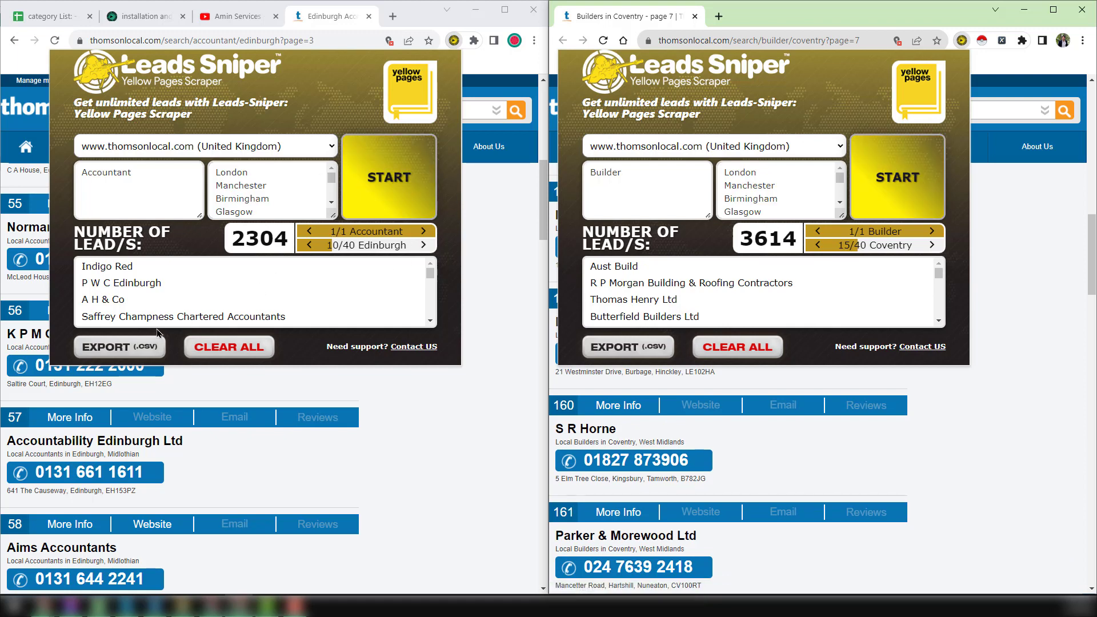
Export the Accountant and Builder leads as CSV files, saving them to Downloads.
{"action": "left_click", "coordinate": [120, 347]}
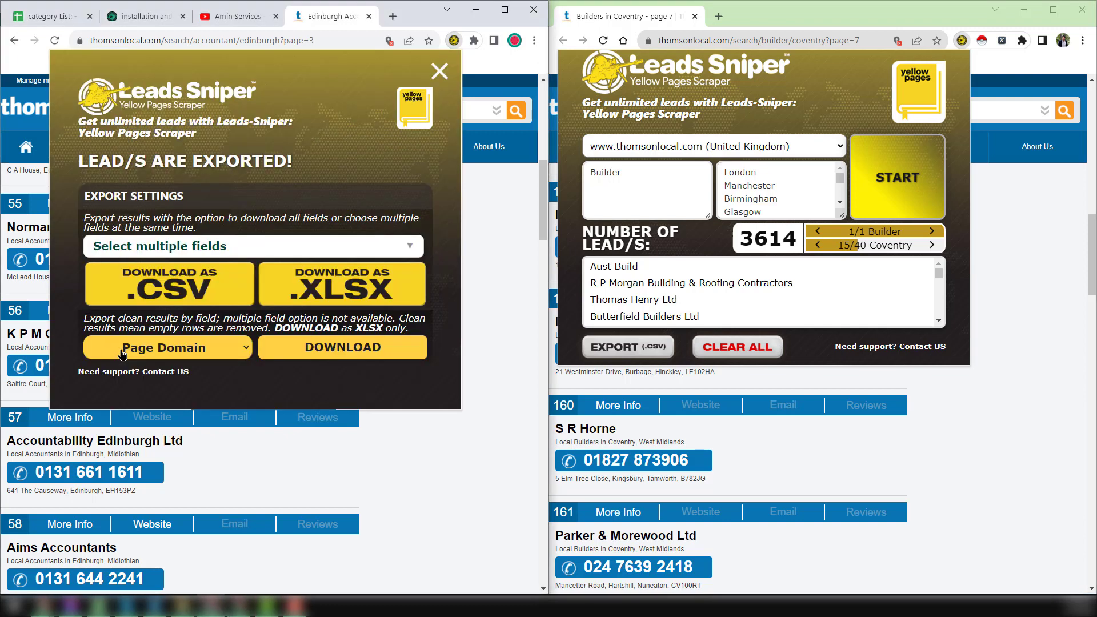
{"action": "left_click", "coordinate": [183, 294]}
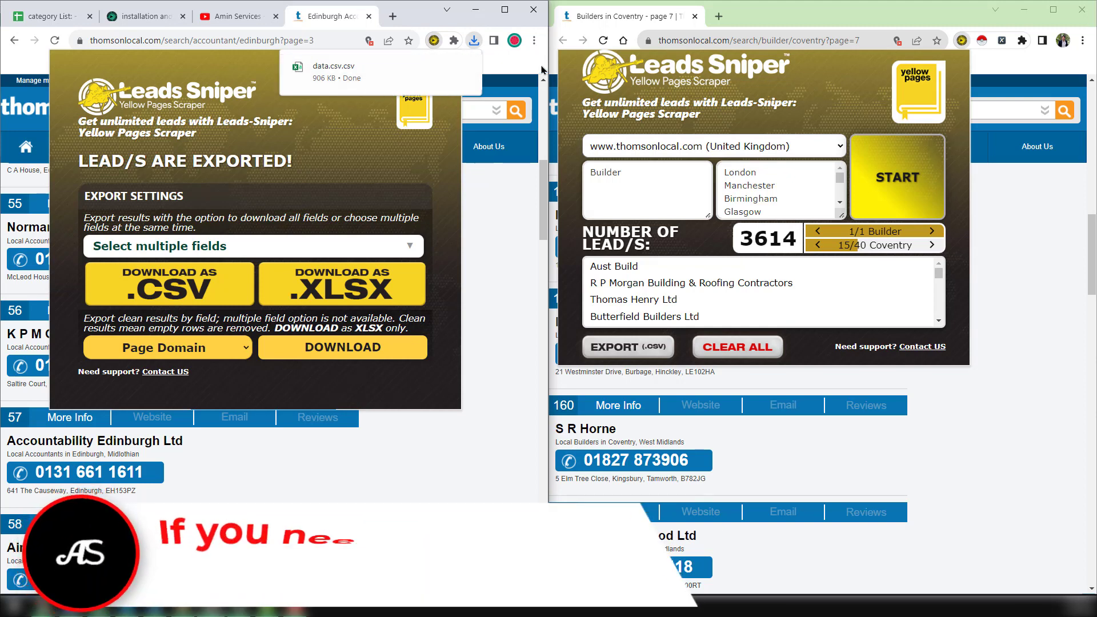
{"action": "left_click", "coordinate": [628, 348]}
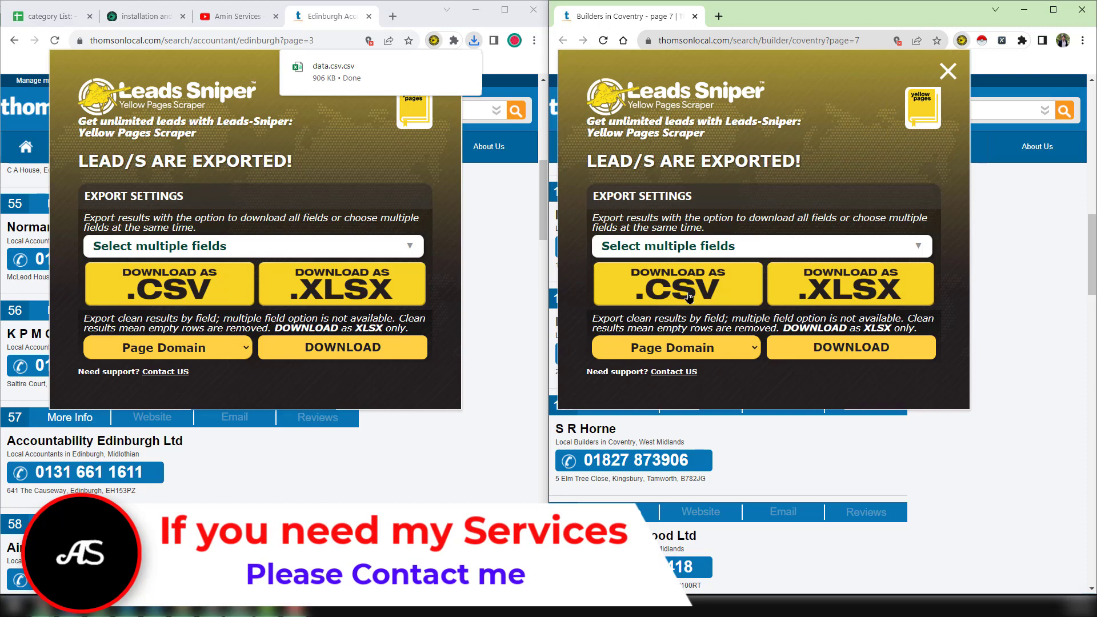
{"action": "left_click", "coordinate": [690, 295]}
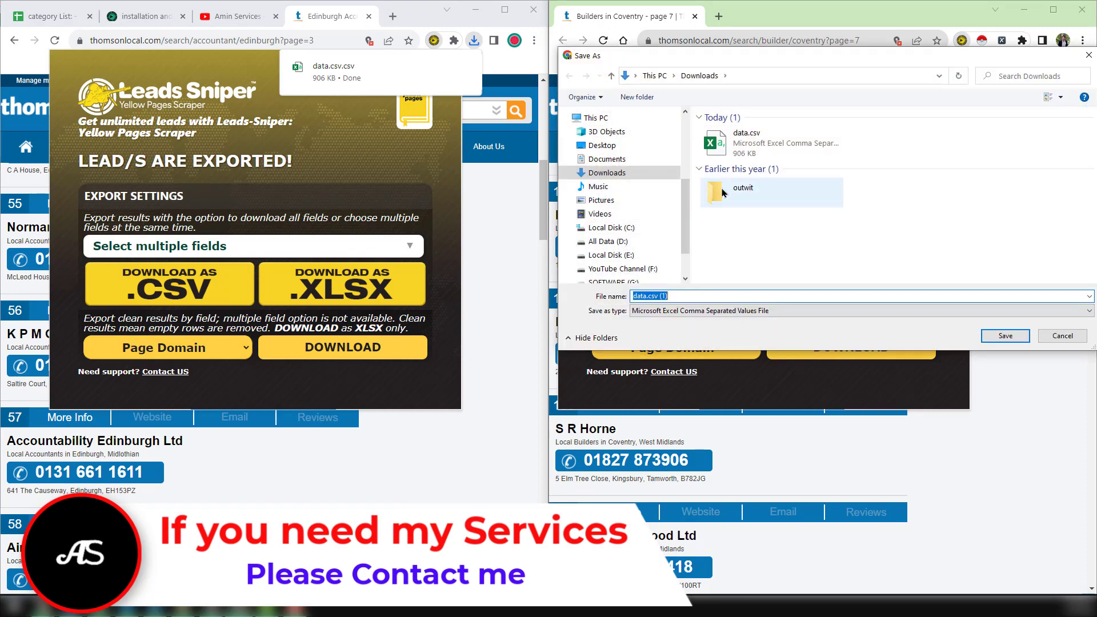
{"action": "left_click", "coordinate": [1006, 336]}
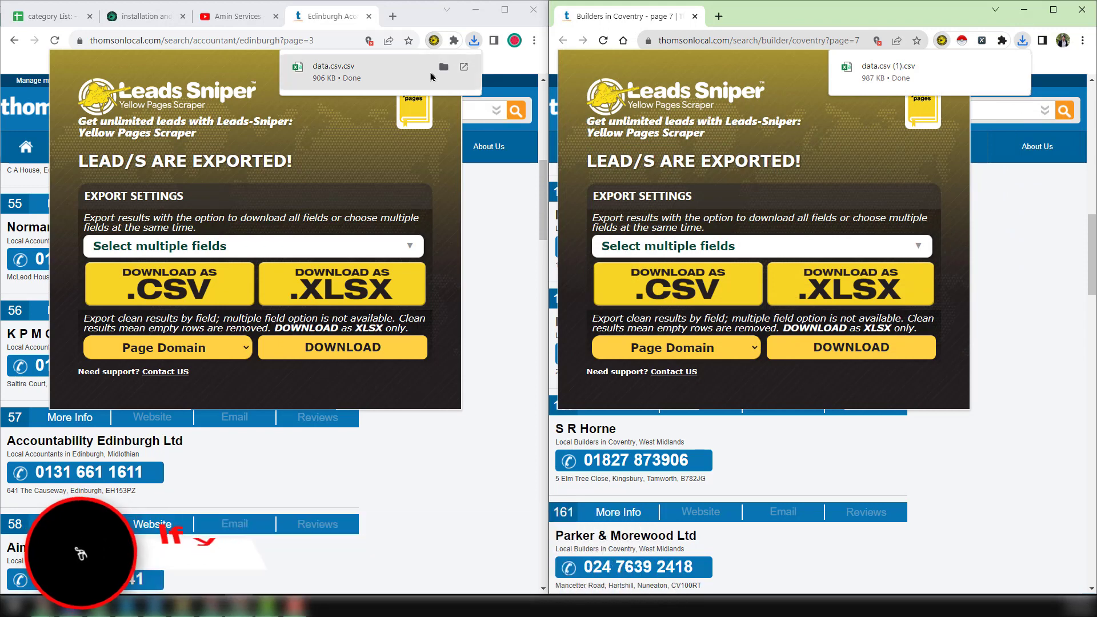
{"action": "left_click", "coordinate": [466, 69]}
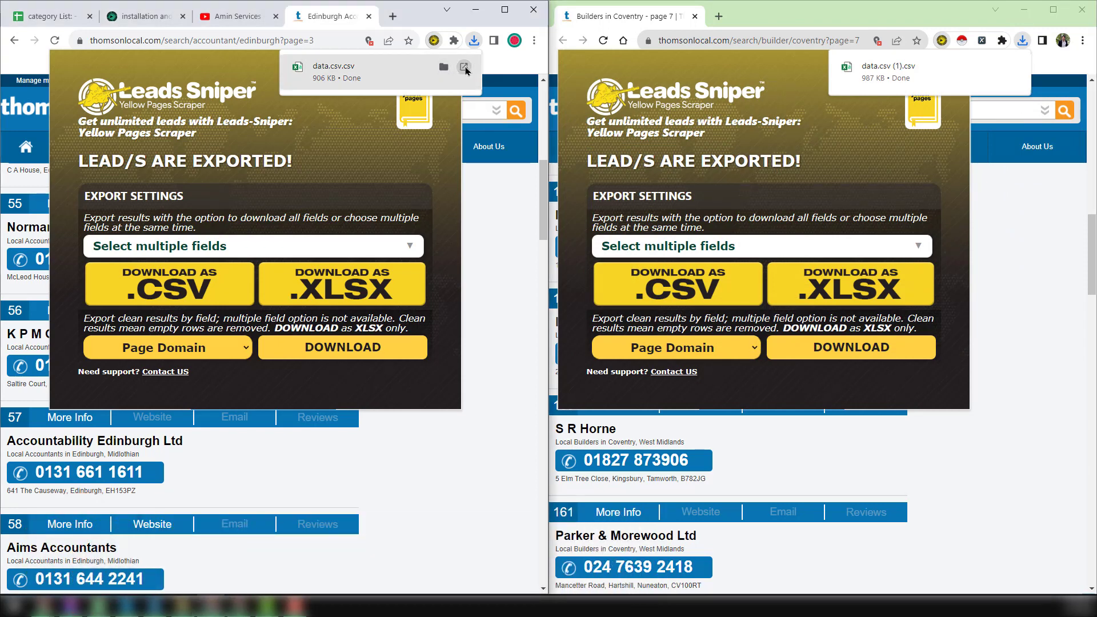